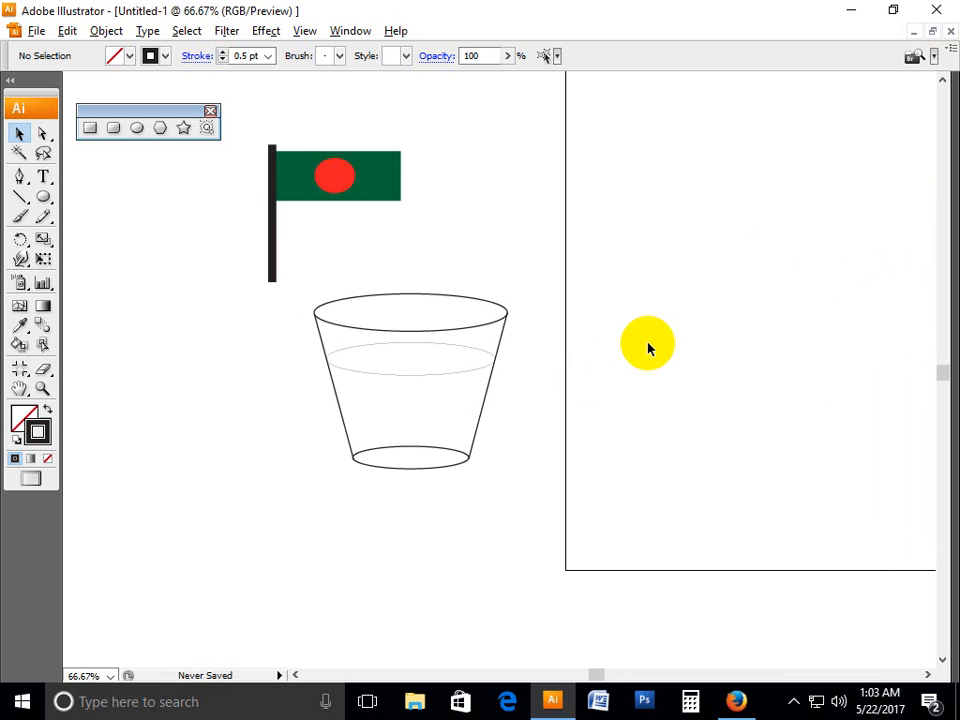
left_click_drag(649, 311, 602, 332)
left_click_drag(472, 314, 253, 531)
left_click(340, 425)
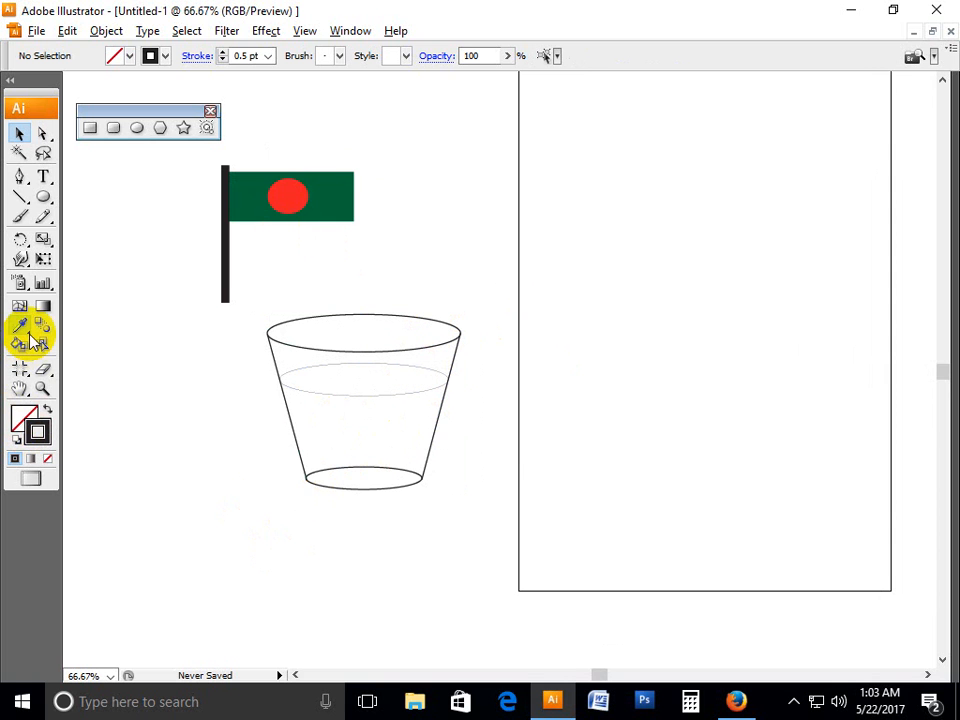
- Detach the line tools as a floating palette and place it under the shape tools palette
left_click(20, 198)
left_click_drag(22, 193, 176, 243)
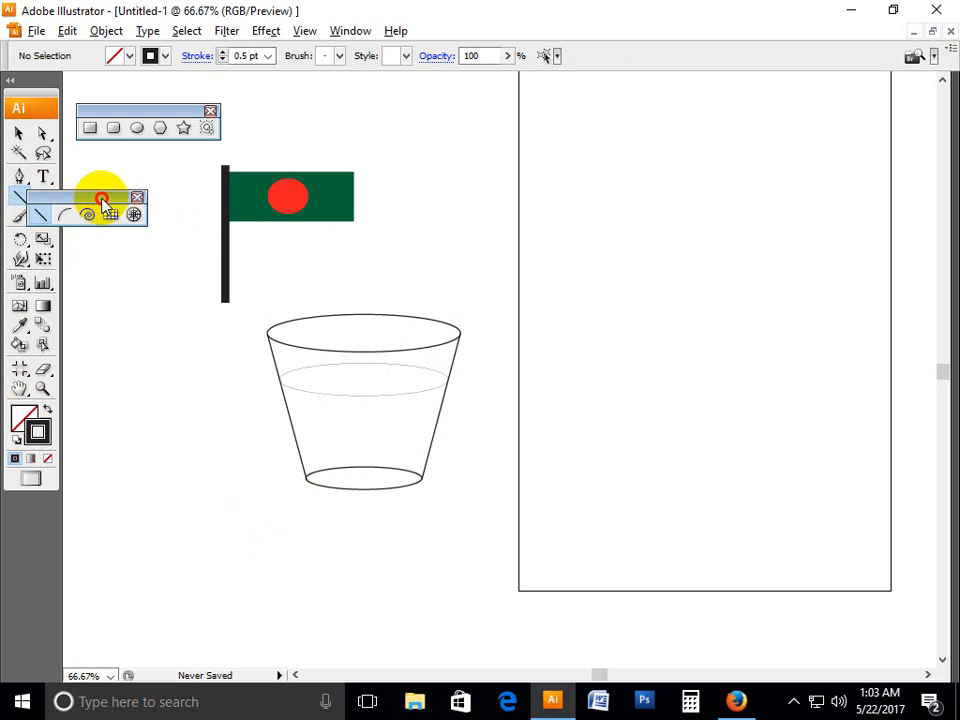
left_click_drag(99, 201, 135, 184)
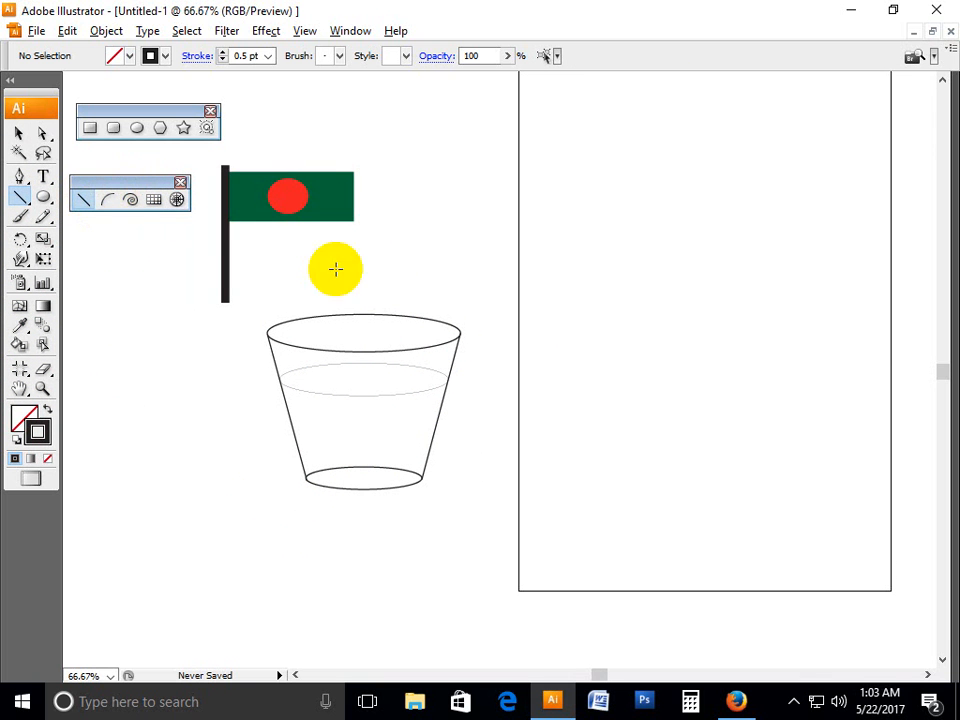
- Draw a horizontal line across the upper part of the artboard and set its stroke weight to 12 pt
left_click_drag(542, 251, 802, 259)
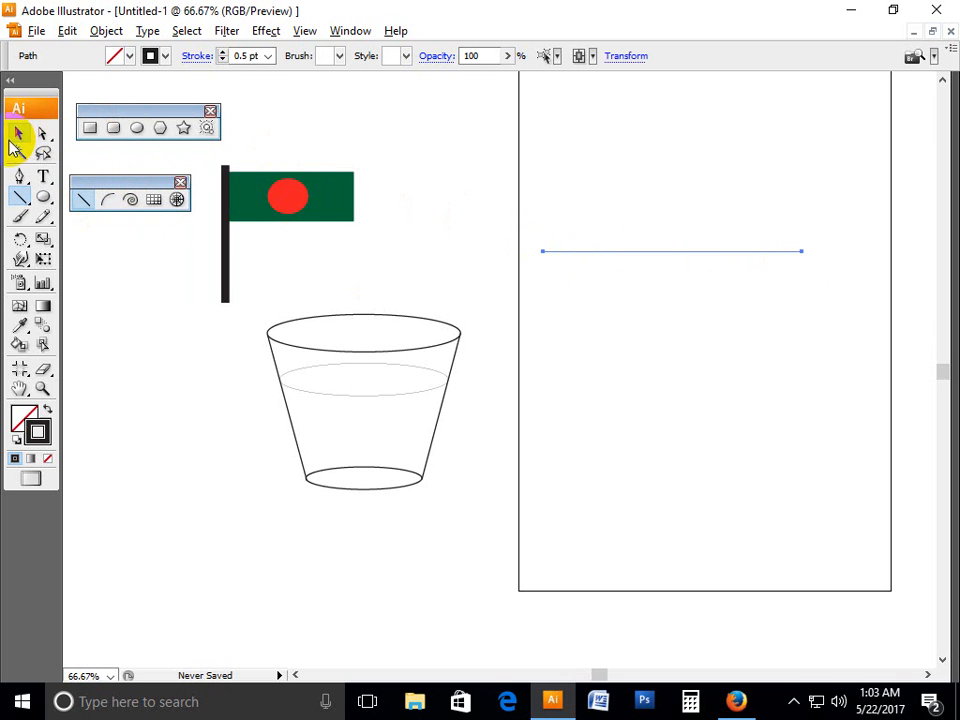
left_click(18, 134)
left_click(223, 52)
left_click(223, 52)
left_click(223, 52)
left_click(223, 52)
left_click(223, 52)
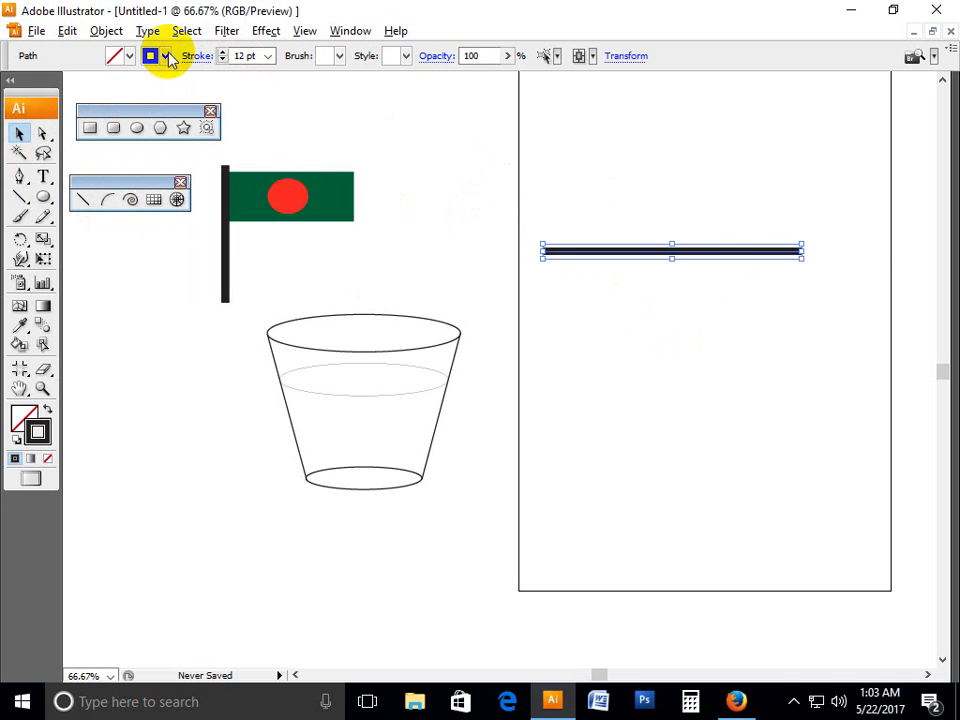
- Colour the horizontal line's stroke red and deselect it
left_click(167, 56)
left_click(110, 76)
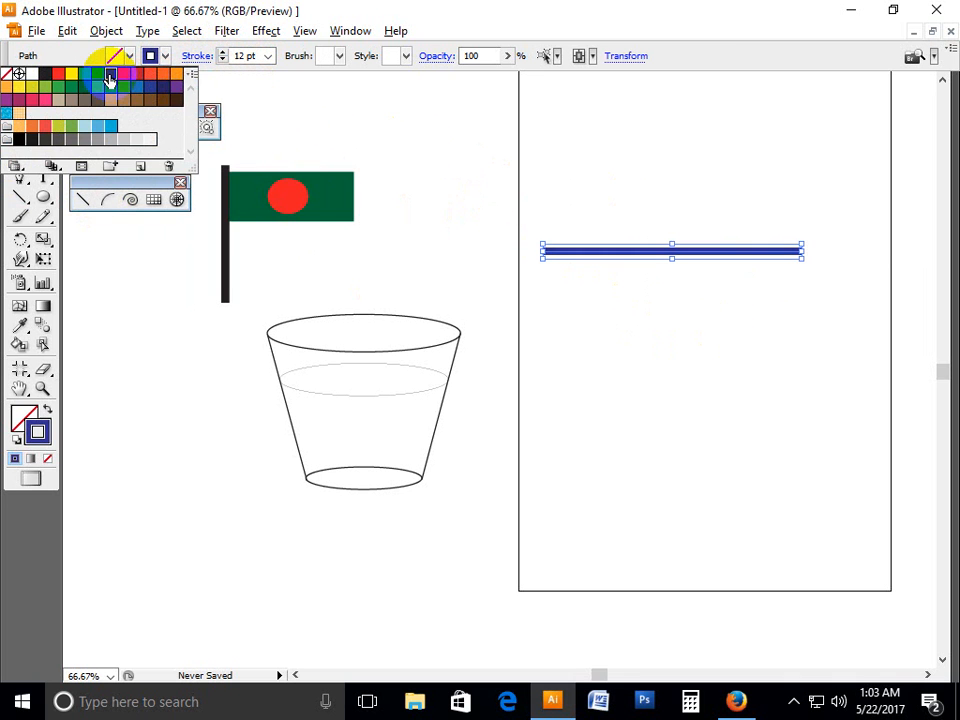
left_click(58, 76)
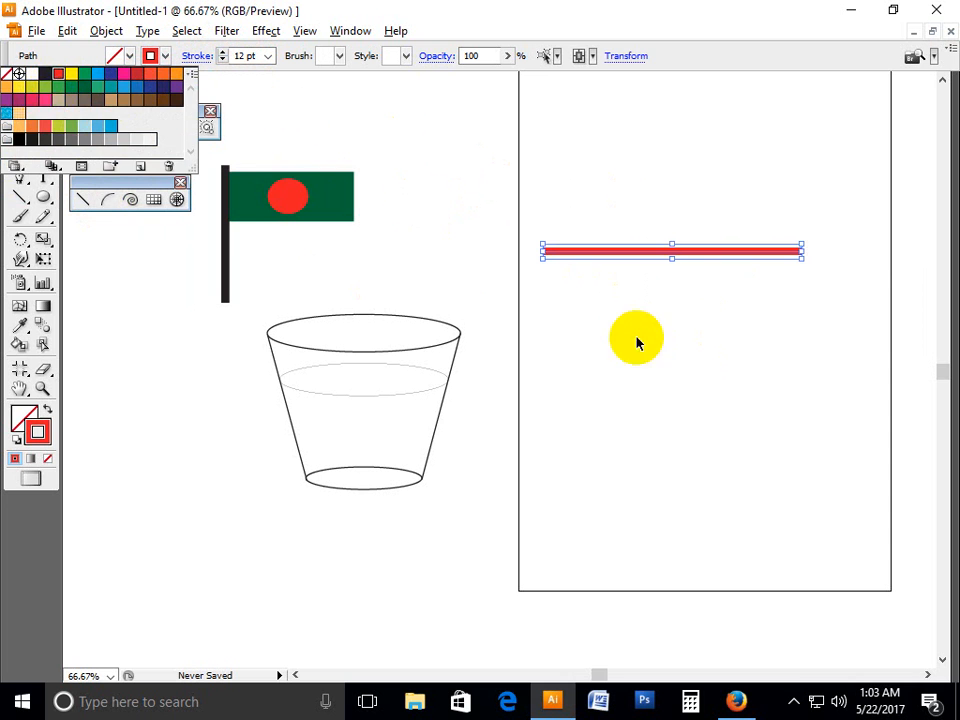
left_click(697, 365)
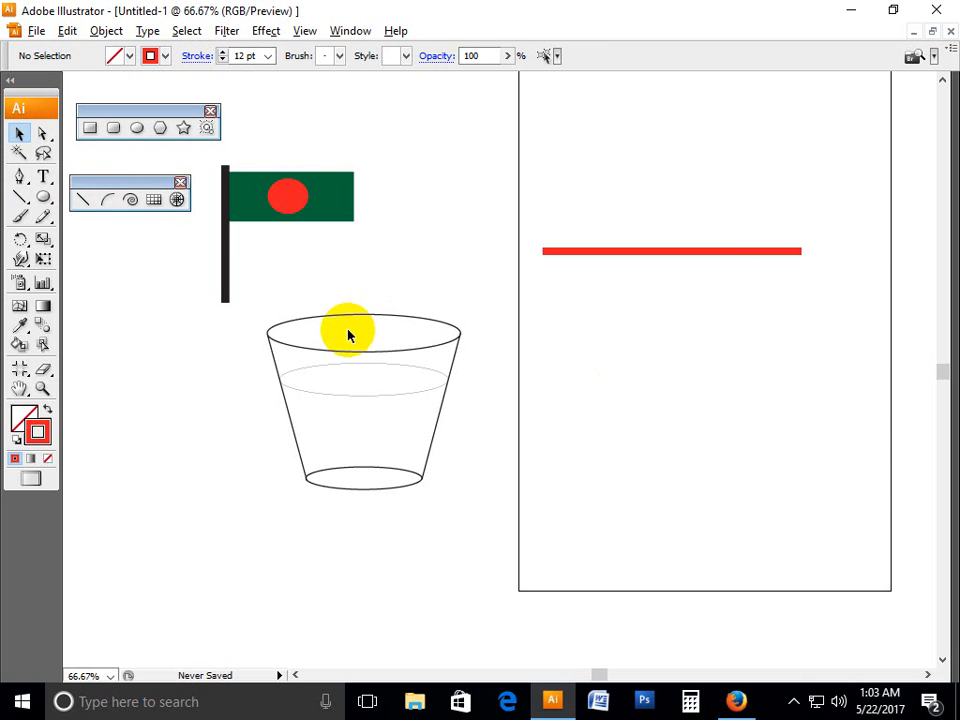
left_click(108, 201)
left_click_drag(640, 540, 814, 350)
key("ctrl+z")
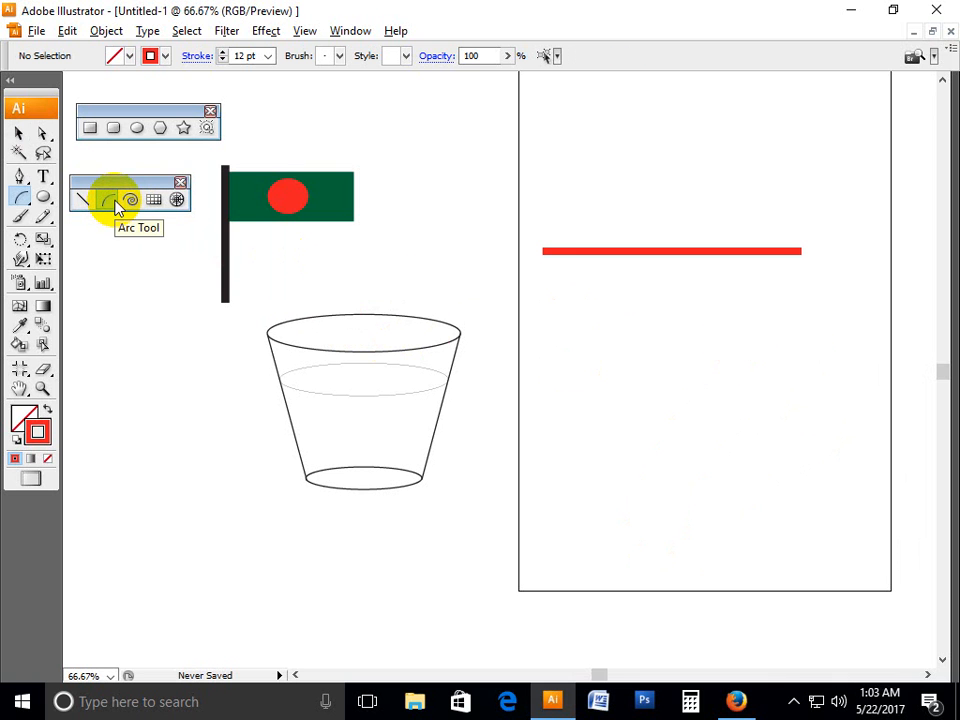
left_click(84, 200)
- Draw an arc rising from lower left to upper right under the red line, with its curvature increased
left_click(107, 200)
left_click_drag(611, 516, 797, 384)
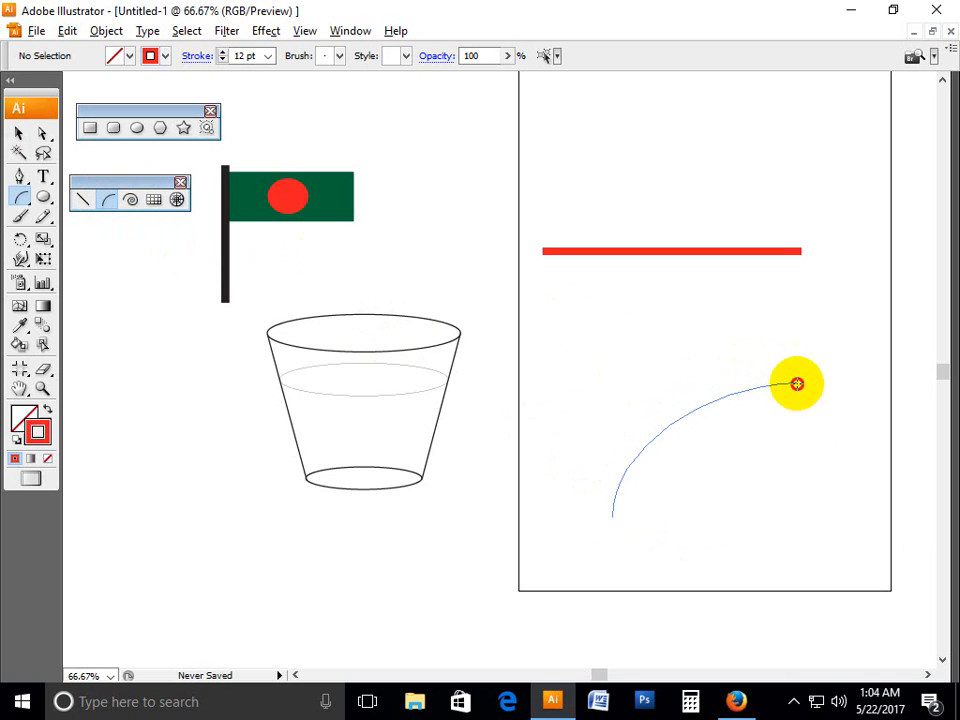
key("Down")
key("Down")
key("Down")
key("Down")
key("Down")
key("Down")
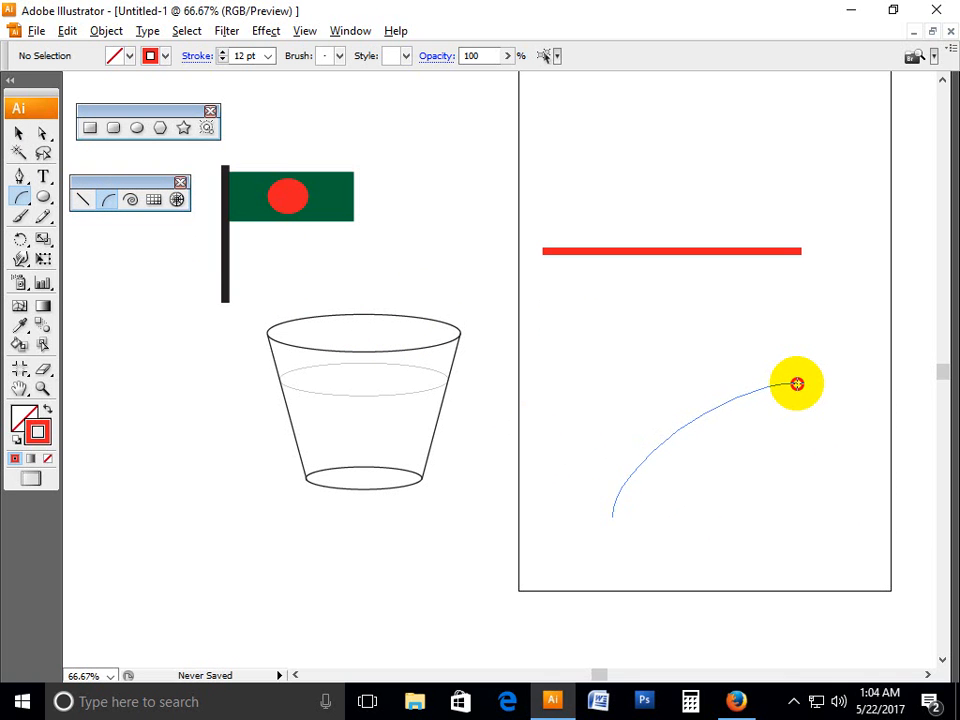
key("Up")
key("Up")
key("Up")
key("Up")
key("Up")
key("Up")
key("Up")
key("Up")
key("Up")
key("Up")
key("Up")
key("Up")
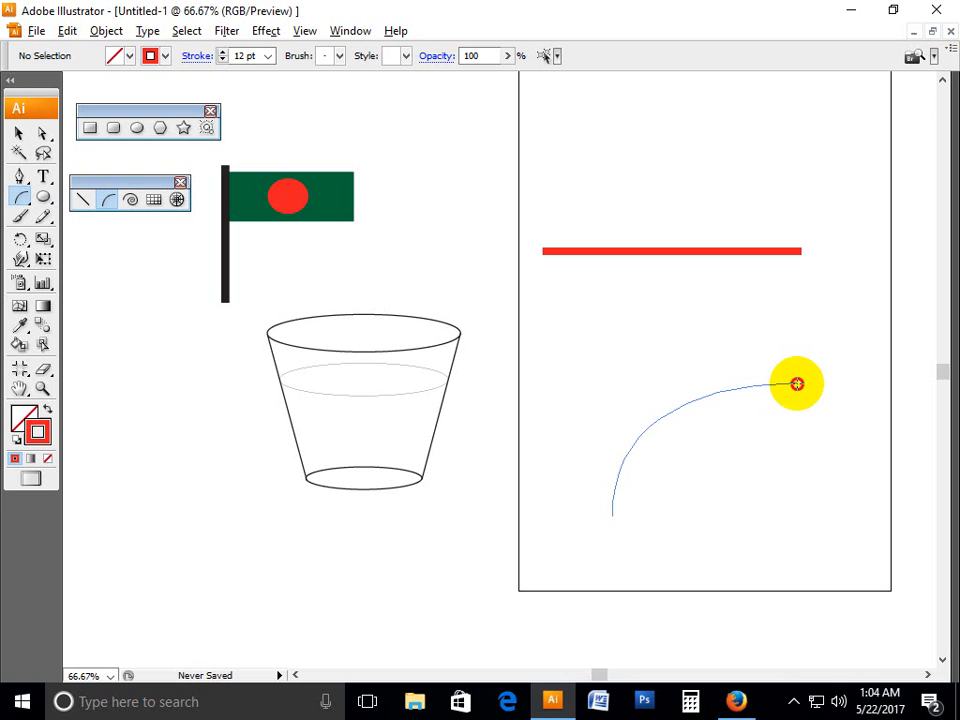
left_click_drag(797, 384, 797, 384)
left_click(19, 133)
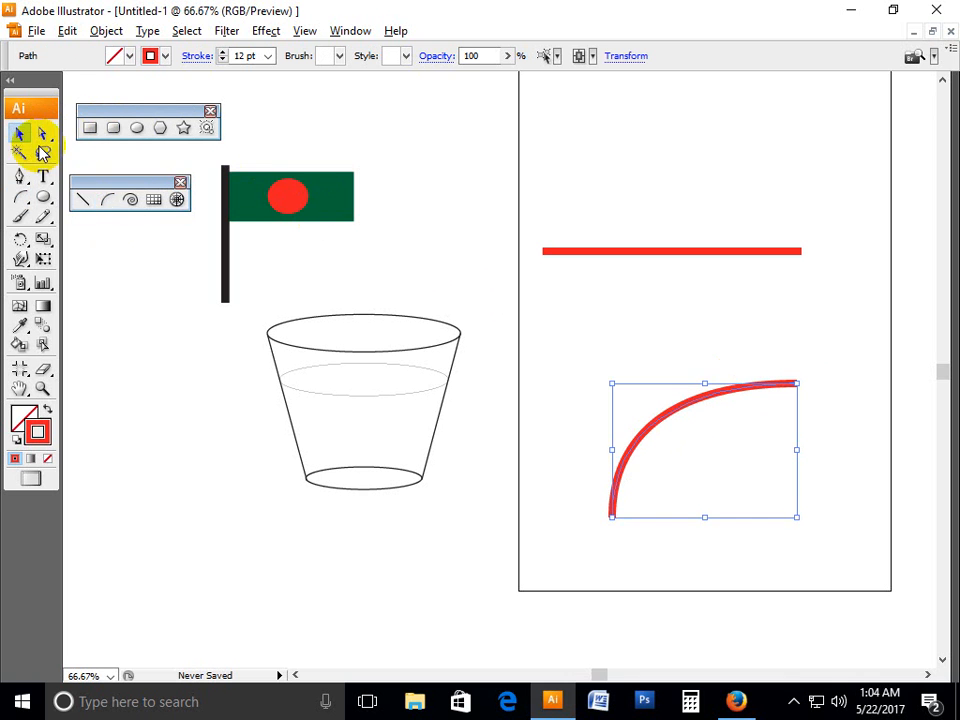
left_click(155, 272)
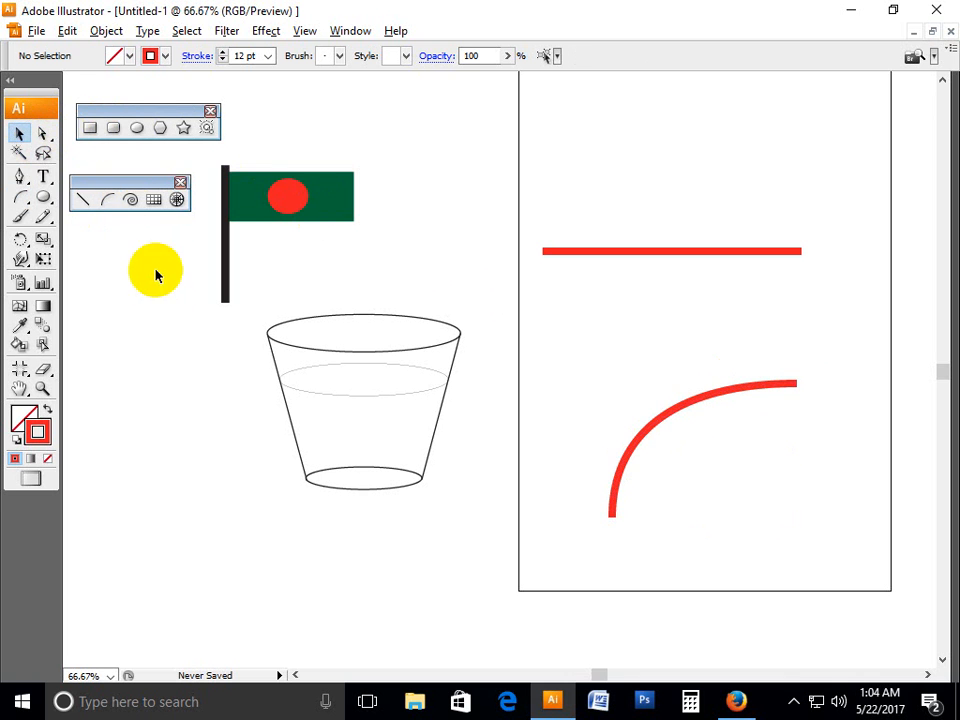
- Draw a spiral with about two turns in the empty area below the glass
left_click(131, 200)
scroll(713, 512, "down", 4)
left_click_drag(387, 532, 469, 588)
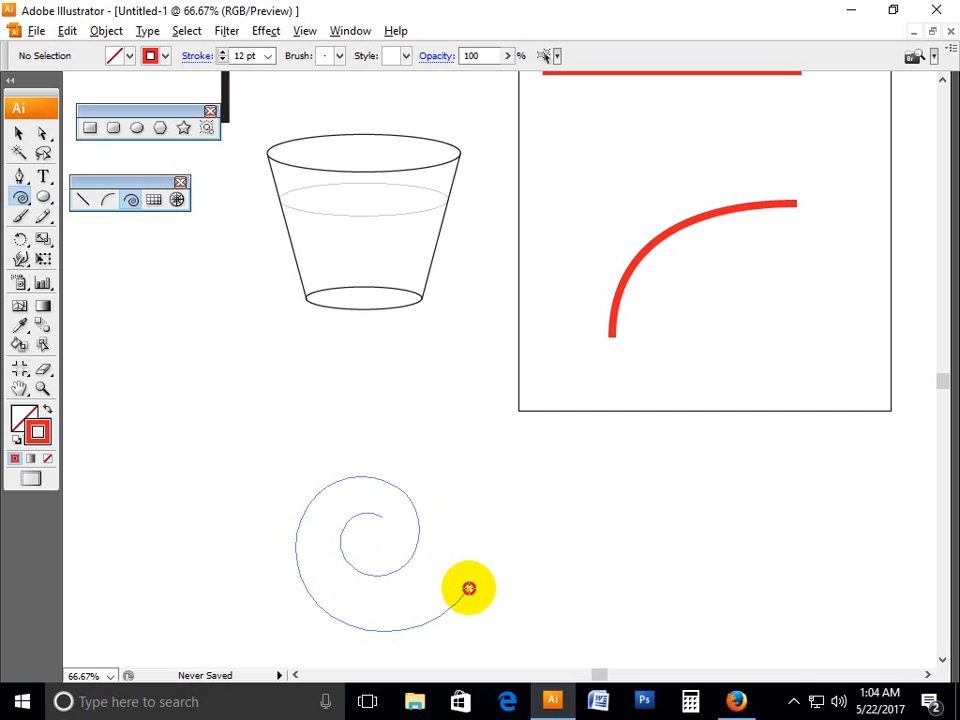
left_click_drag(469, 588, 467, 584)
left_click(16, 133)
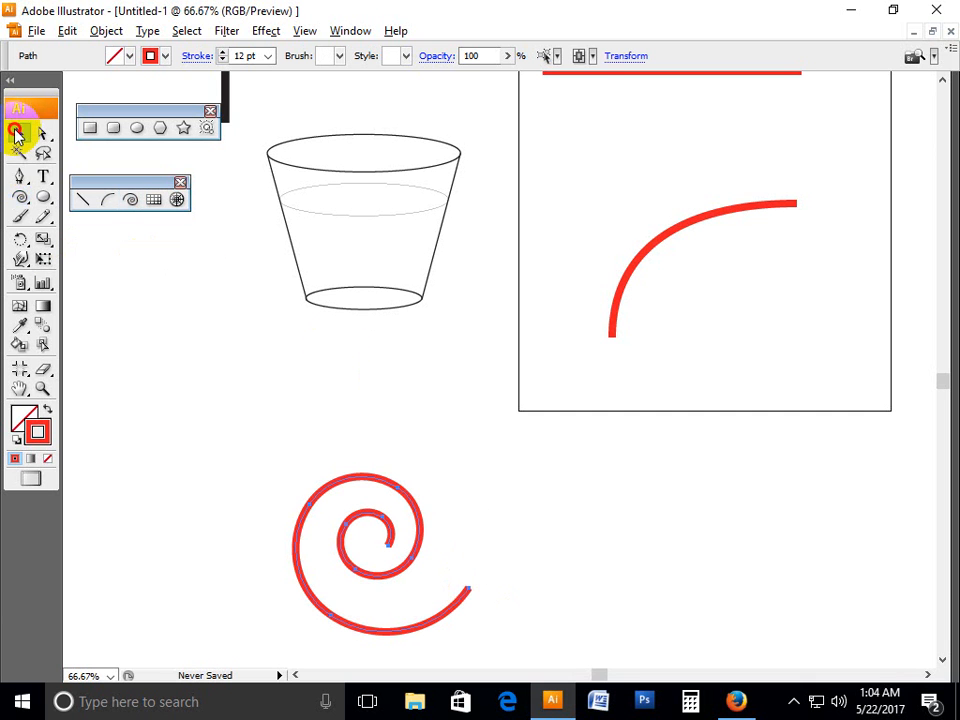
- Draw a rectangular grid with nine columns and six rows to the right of the spiral
left_click(155, 200)
scroll(810, 579, "down", 3)
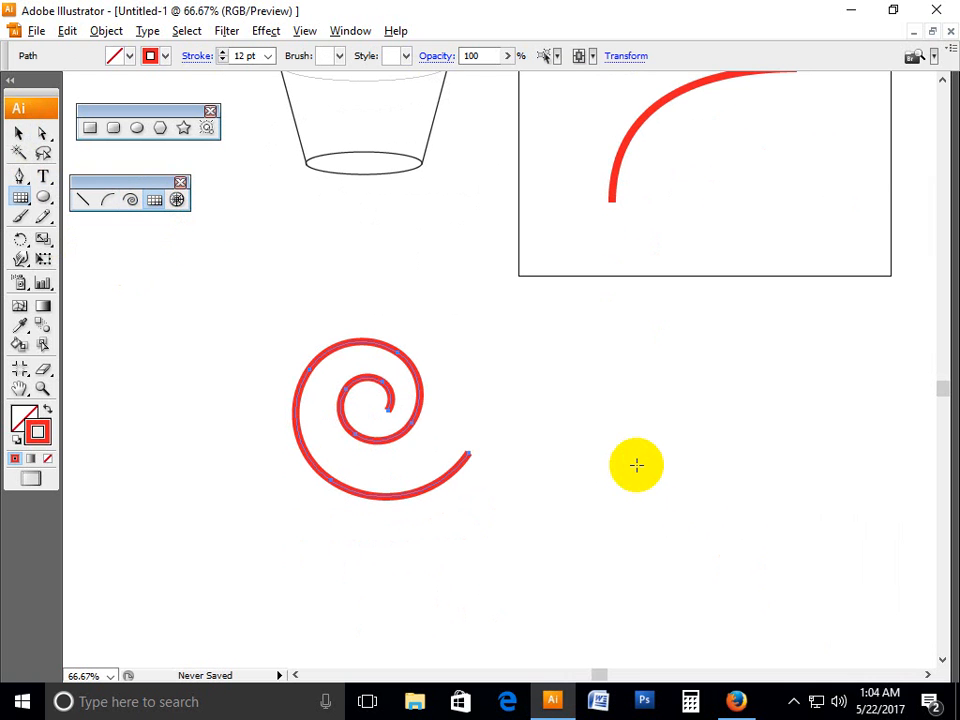
left_click_drag(494, 346, 880, 555)
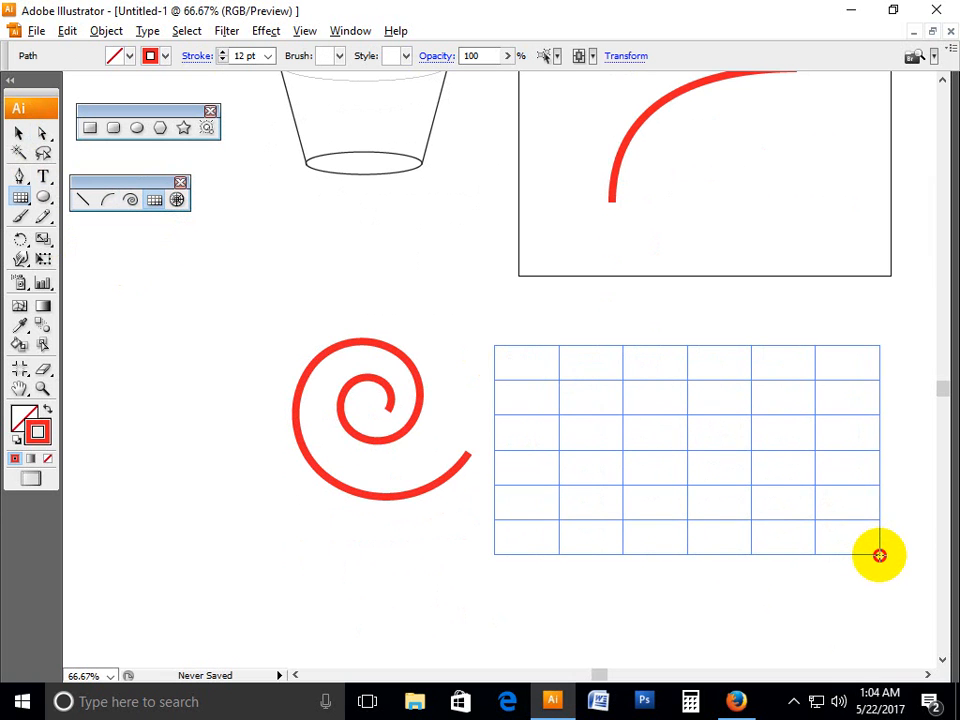
key("Left")
key("Left")
key("Left")
key("Left")
key("Left")
left_click_drag(879, 555, 878, 557)
key("Down")
key("Down")
key("Down")
key("Down")
key("Down")
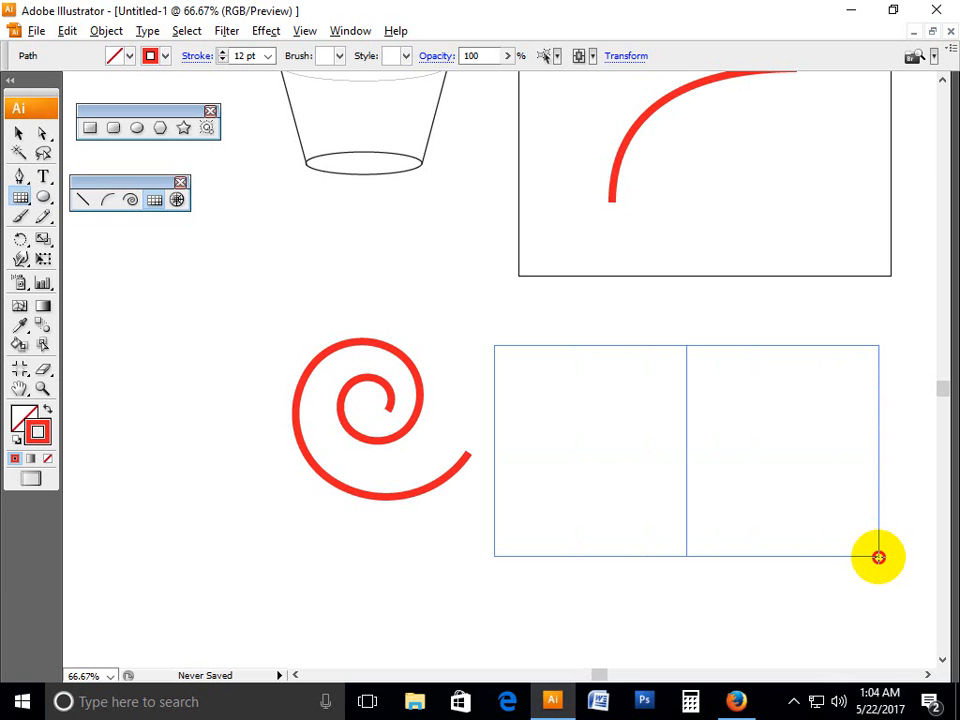
key("Right")
left_click_drag(878, 557, 878, 557)
key("Right")
key("Right")
key("Left")
key("Left")
key("Left")
key("Left")
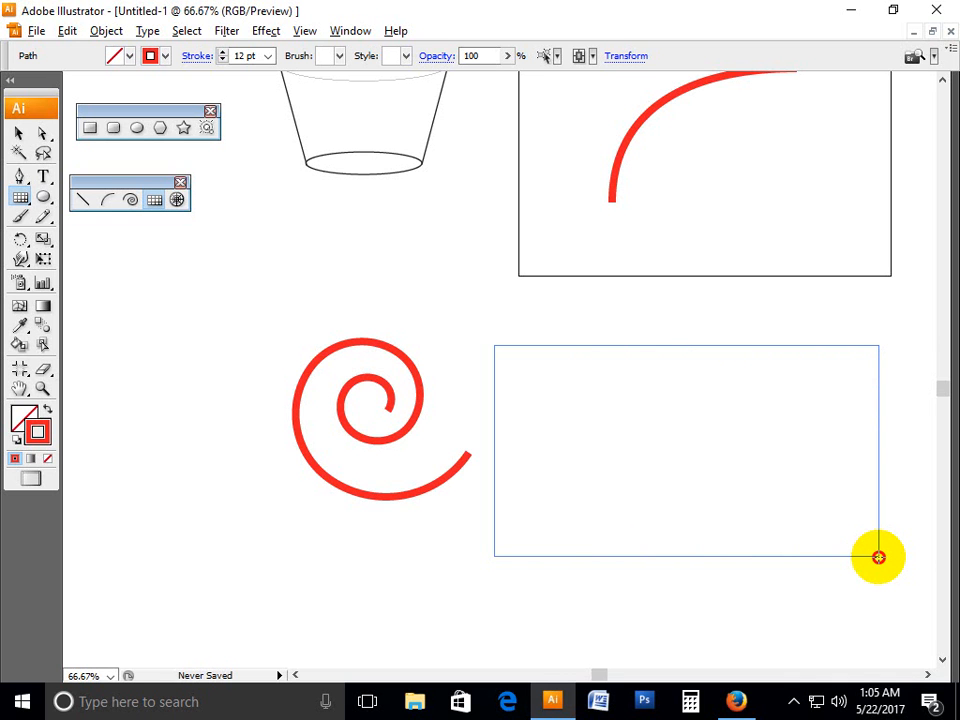
left_click_drag(878, 557, 875, 561)
key("Up")
key("Up")
key("Up")
key("Up")
key("Up")
key("Up")
key("Up")
key("Up")
key("Up")
key("Up")
key("Down")
key("Down")
key("Down")
key("Down")
key("Down")
key("Down")
key("Down")
key("Down")
key("Up")
key("Up")
key("Up")
key("Right")
key("Right")
key("Right")
key("Right")
key("Right")
key("Right")
key("Right")
key("Right")
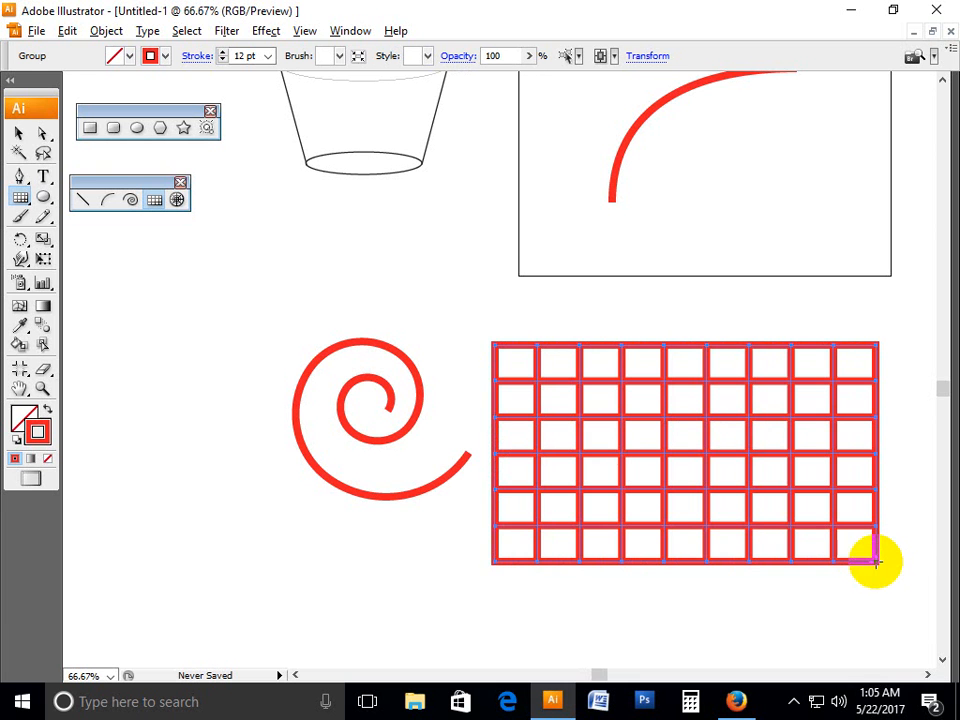
left_click(18, 134)
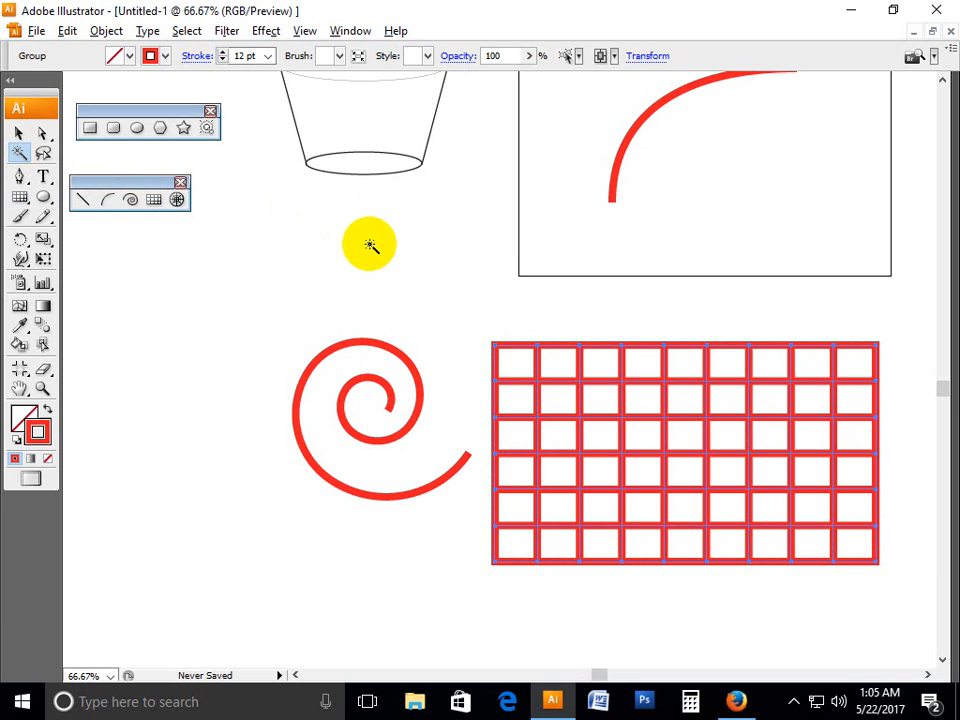
left_click(350, 234)
left_click(19, 134)
- Set the rectangular grid's stroke weight to 8 pt and its stroke colour to light blue
left_click_drag(489, 298, 639, 407)
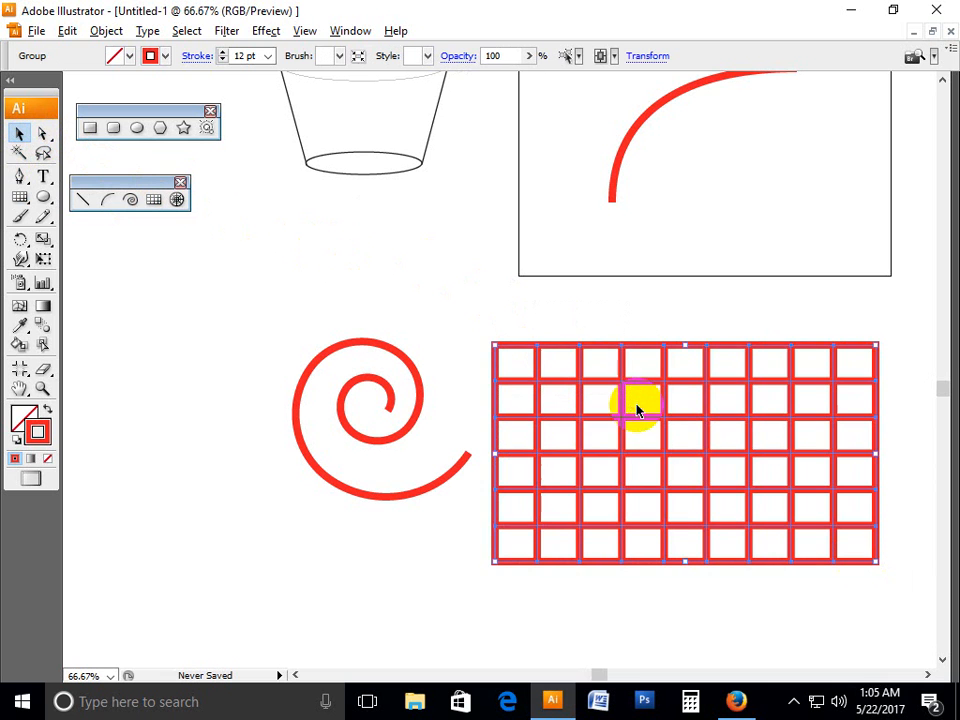
left_click(223, 60)
left_click(223, 60)
left_click(223, 60)
left_click(165, 56)
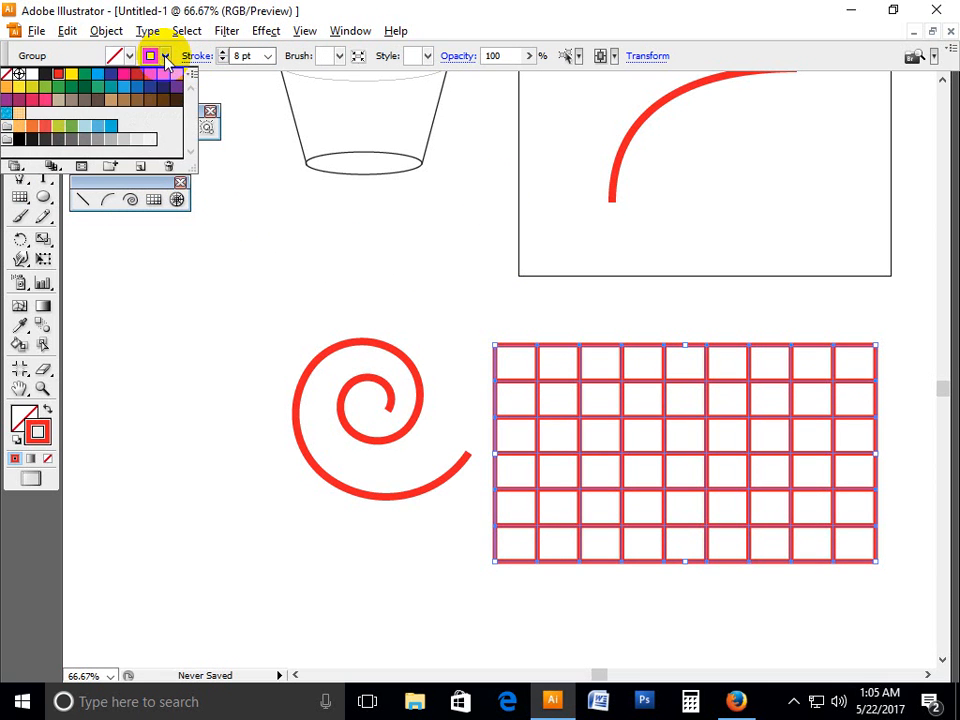
left_click(111, 77)
left_click(100, 79)
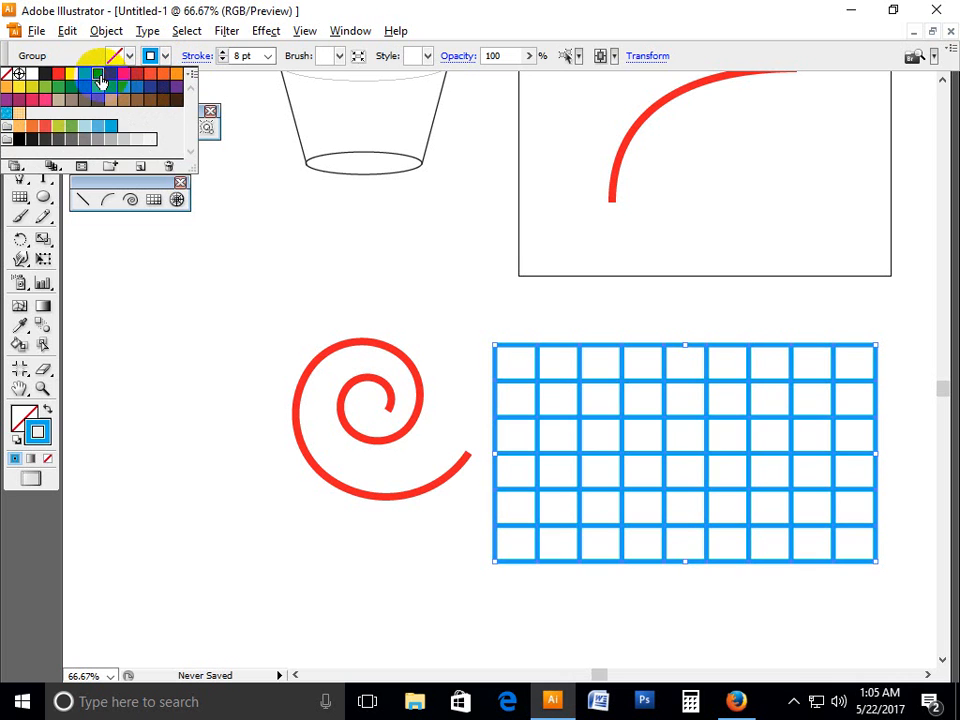
left_click(313, 189)
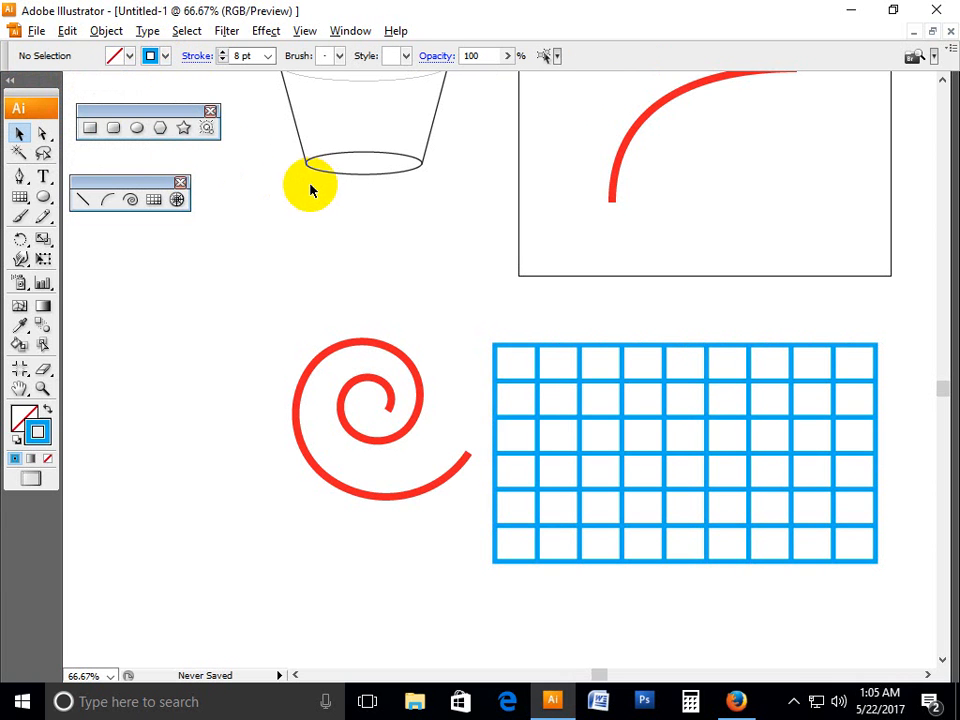
- Draw a polar grid with four rings and 16 sectors between the glass and the rectangular grid
left_click(177, 201)
left_click_drag(437, 201, 567, 311)
key("Left")
key("Left")
key("Down")
key("Down")
key("Down")
key("Up")
key("Up")
key("Right")
key("Right")
key("Right")
key("Right")
key("Right")
key("Right")
key("Right")
key("Right")
key("Right")
key("Right")
key("Right")
key("Right")
key("Right")
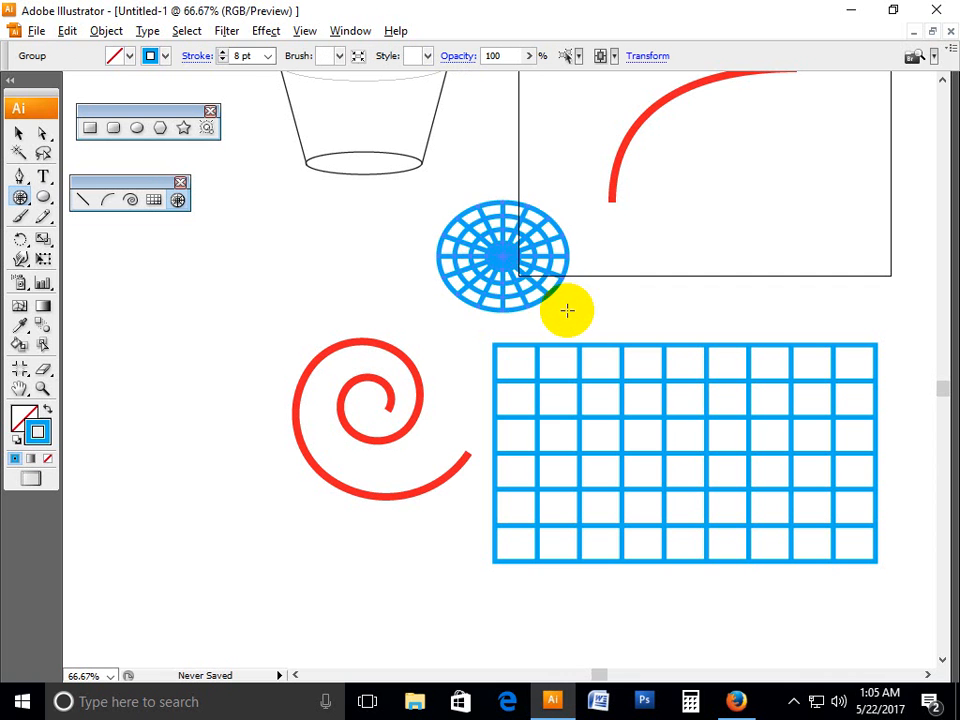
left_click(20, 133)
left_click(347, 229)
- Move the polar grid slightly to the left
mouse_move(472, 258)
left_mouse_down()
mouse_move(438, 263)
mouse_move(484, 251)
left_mouse_up()
key("ctrl+space")
left_click_drag(273, 121, 544, 297)
left_click_drag(669, 407, 620, 357)
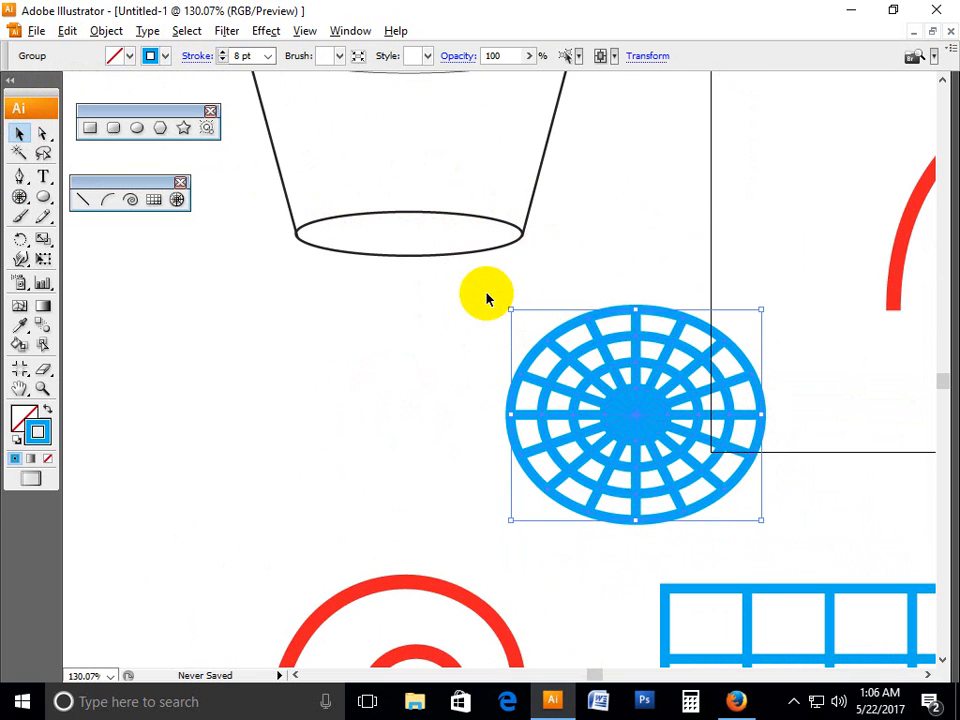
- Draw a second polar grid fitted inside the ellipse at the base of the glass
left_click(268, 354)
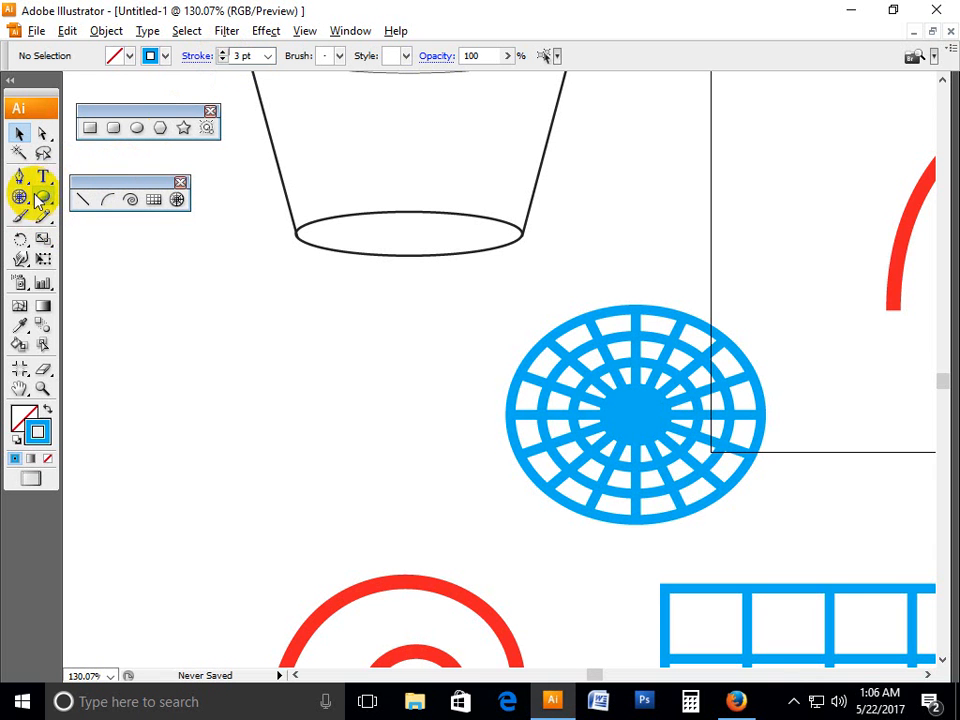
left_click(177, 200)
left_click_drag(263, 163, 709, 430)
left_click_drag(549, 306, 656, 334)
mouse_move(293, 244)
left_mouse_down()
mouse_move(619, 319)
mouse_move(594, 317)
mouse_move(679, 321)
left_mouse_up()
- Reduce the stroke weight of the polar grid in the glass's base to 0.4 pt
left_click(222, 59)
left_click(222, 59)
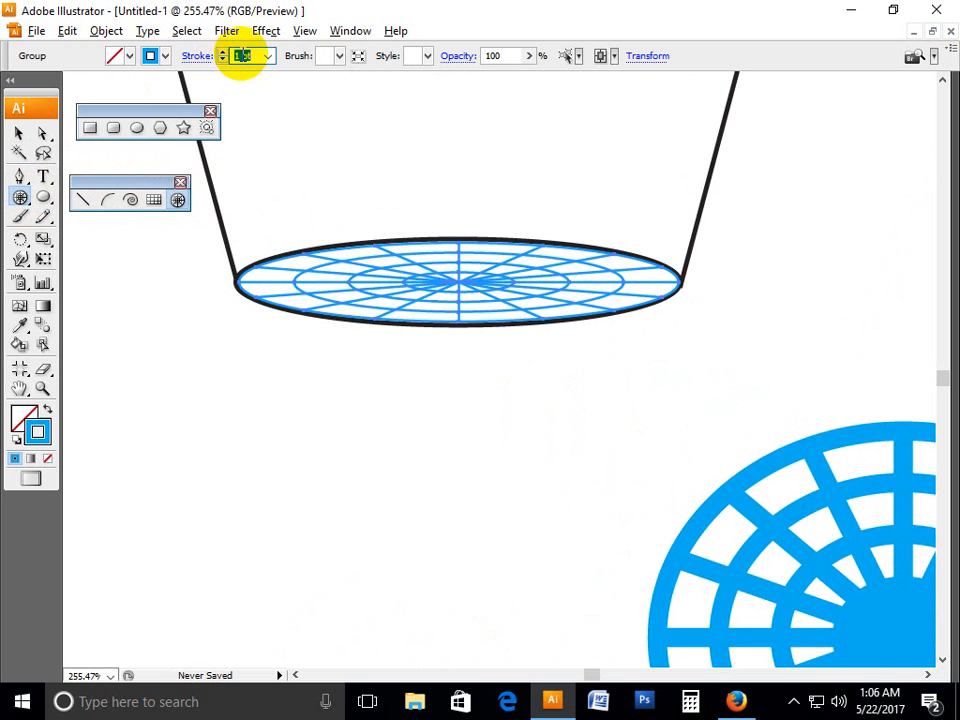
key("Return")
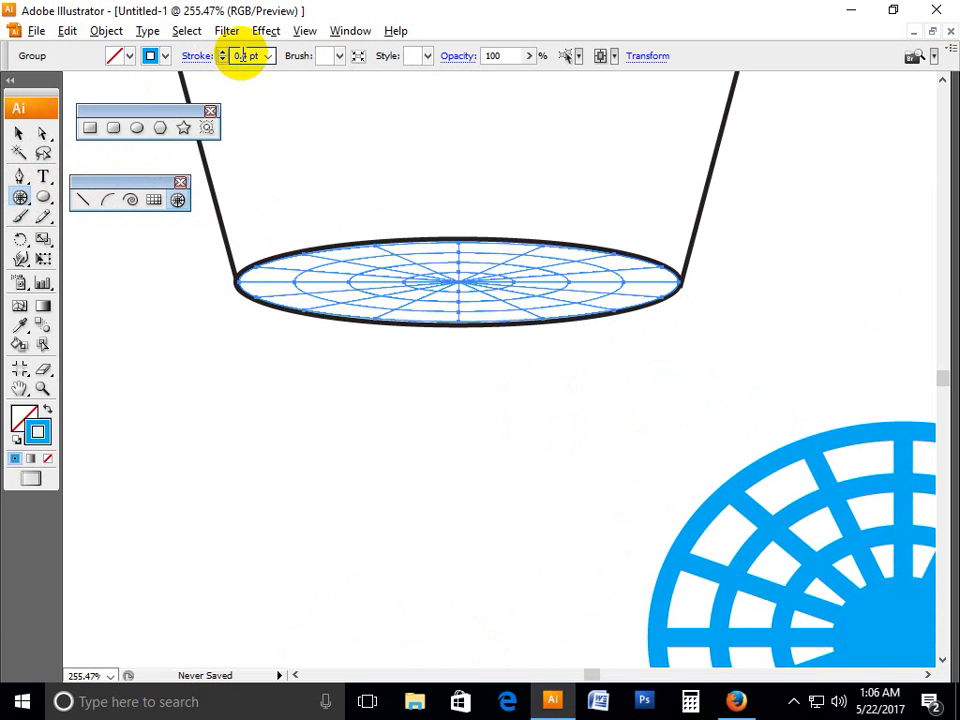
left_click(20, 134)
left_click(259, 362)
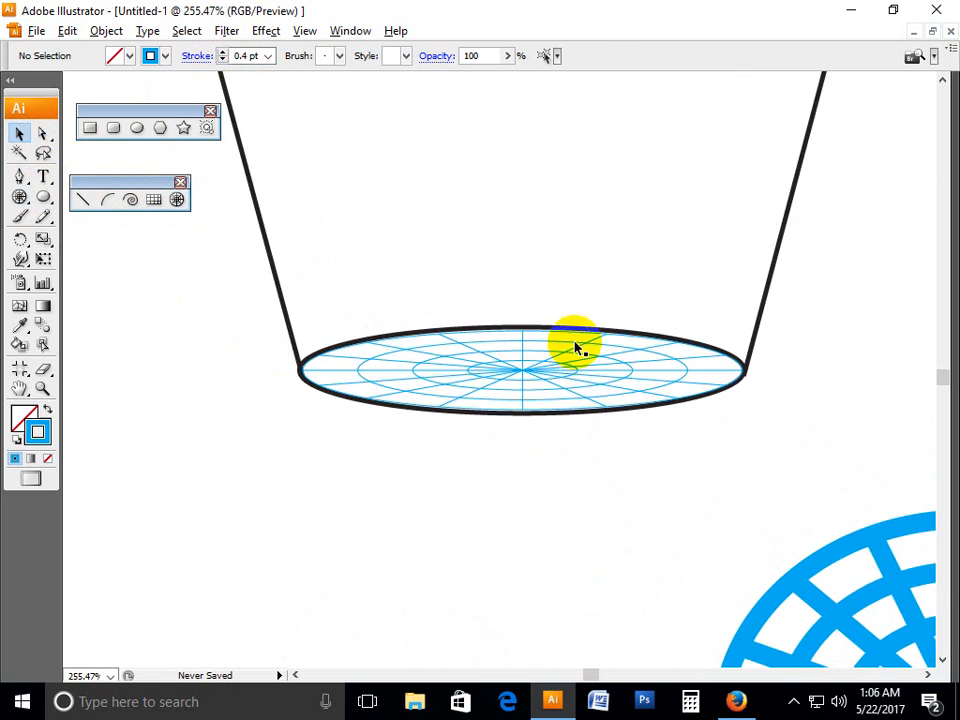
- Colour the stroke of the polar grid in the glass's base black and deselect it
scroll(570, 339, "down", 4)
left_click(608, 372)
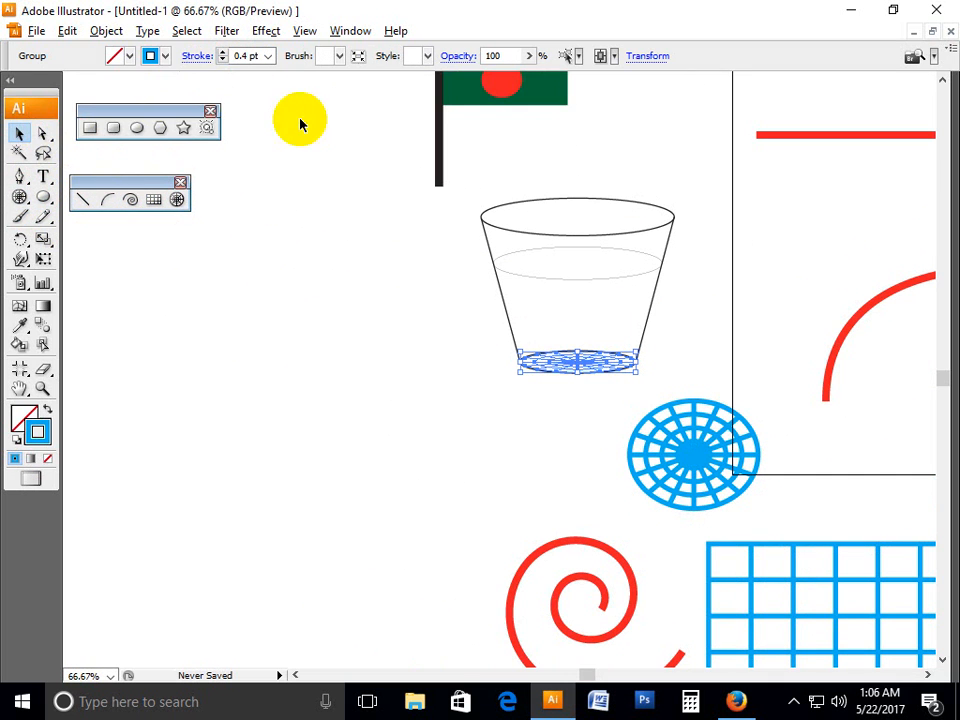
left_click(166, 56)
left_click(52, 76)
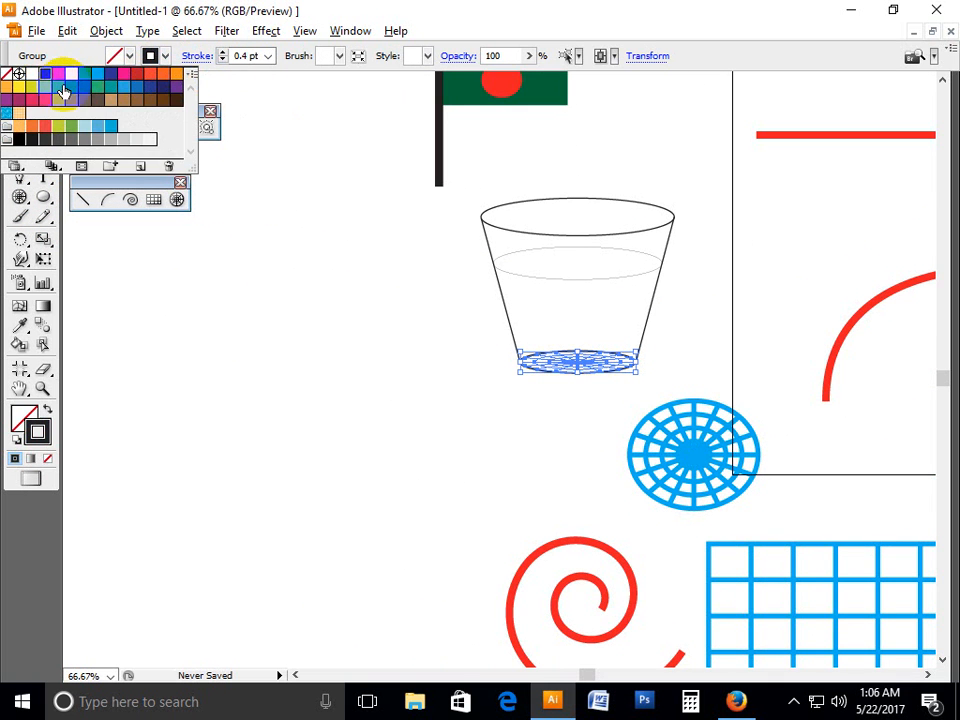
left_click(340, 349)
left_click_drag(628, 394, 550, 404)
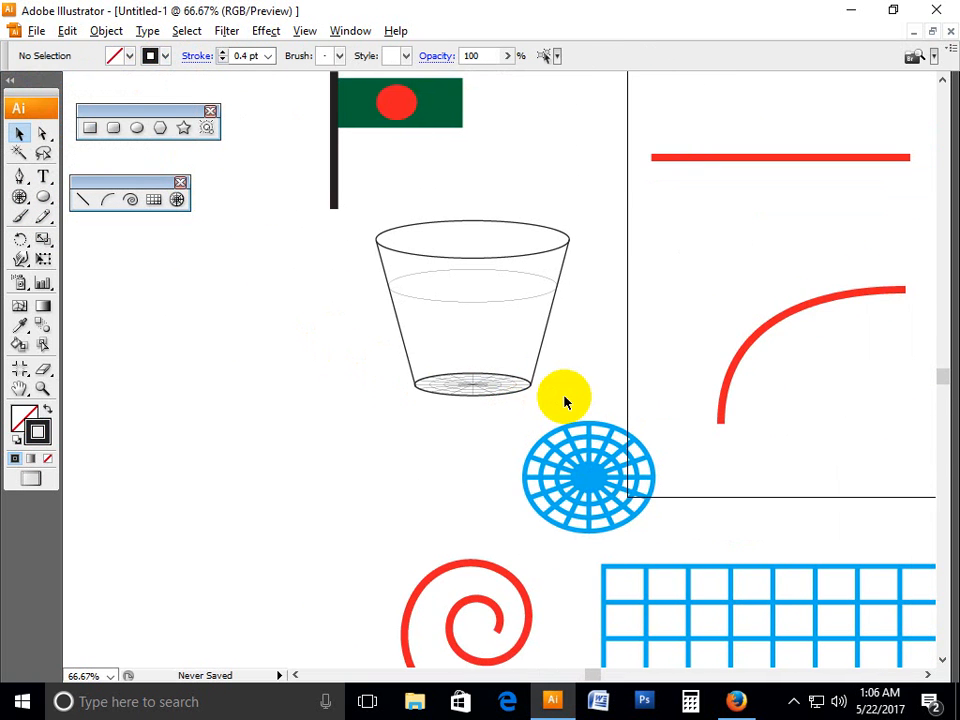
- Draw a wide arc in the empty area beside the artboard and set its stroke weight to 1 pt
left_click_drag(605, 470, 563, 310)
left_click(563, 310, "ctrl+alt")
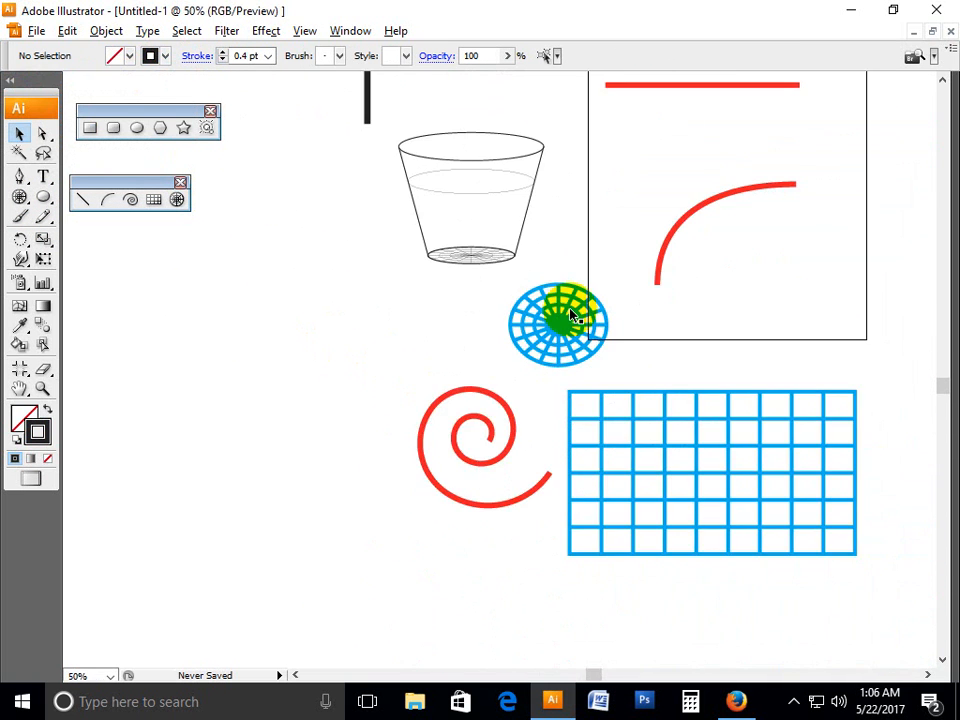
left_click_drag(686, 281, 604, 289)
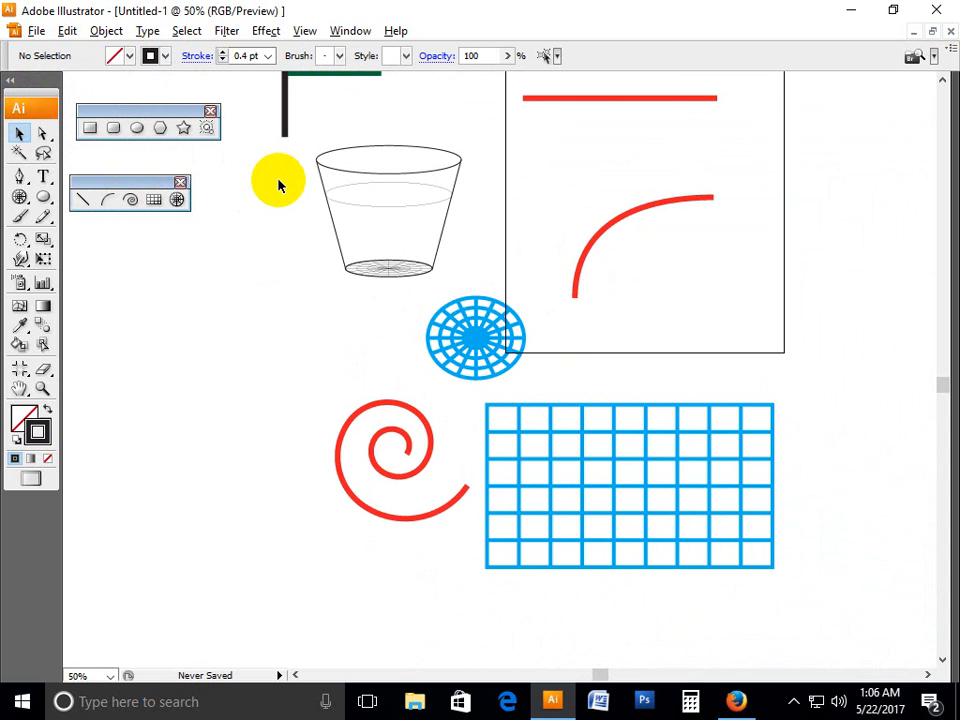
left_click_drag(197, 274, 222, 346)
left_click_drag(900, 390, 508, 332)
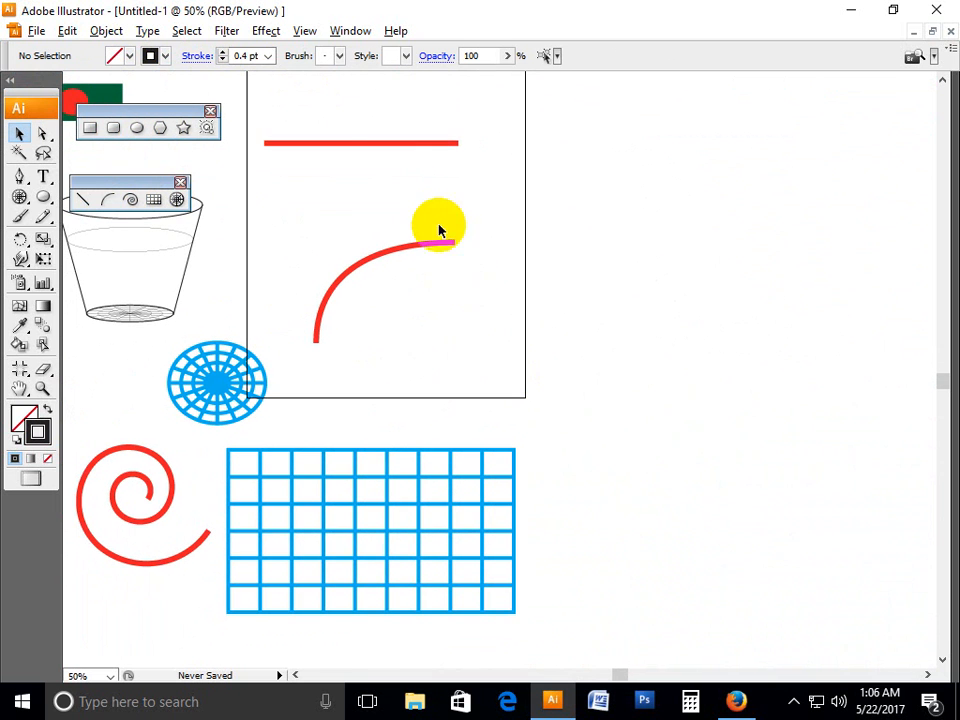
left_click(110, 201)
left_click_drag(553, 350, 828, 243)
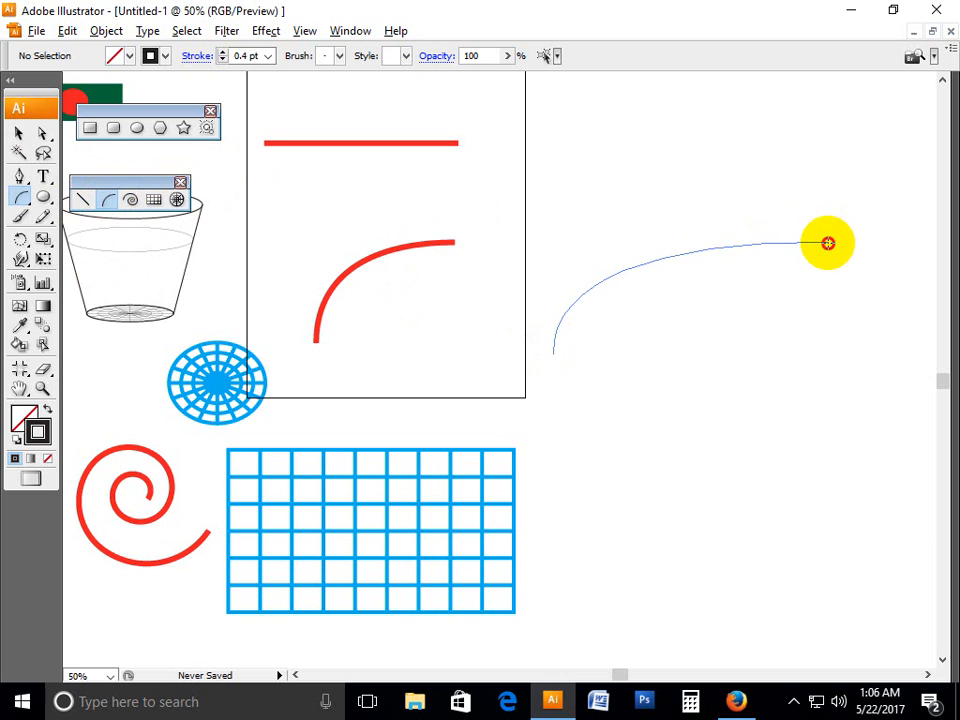
left_click(243, 56)
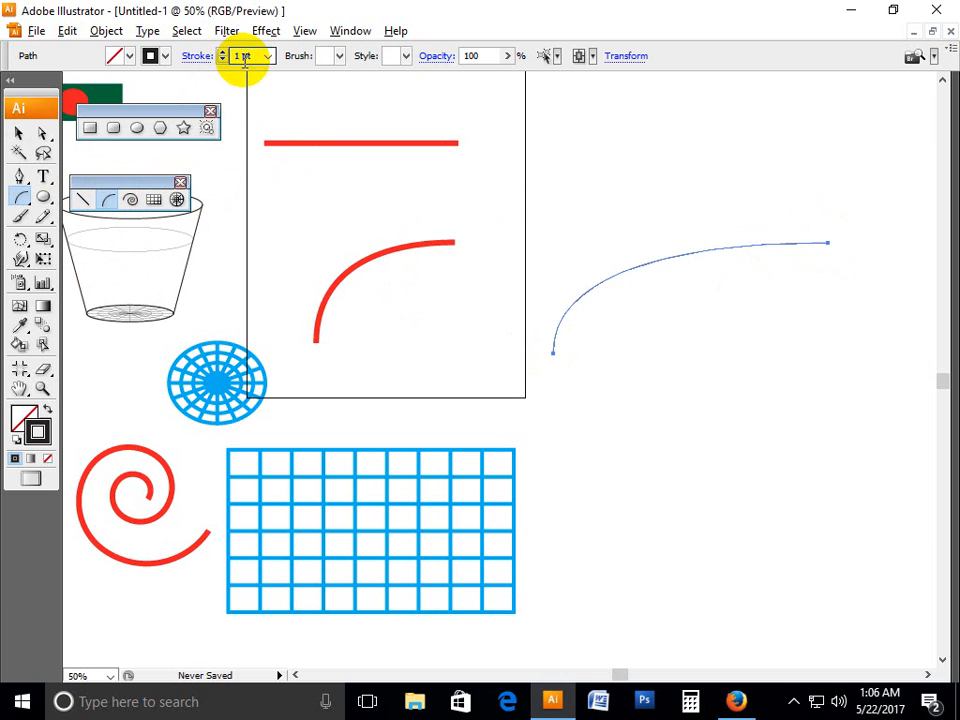
left_click(18, 133)
left_click(816, 405)
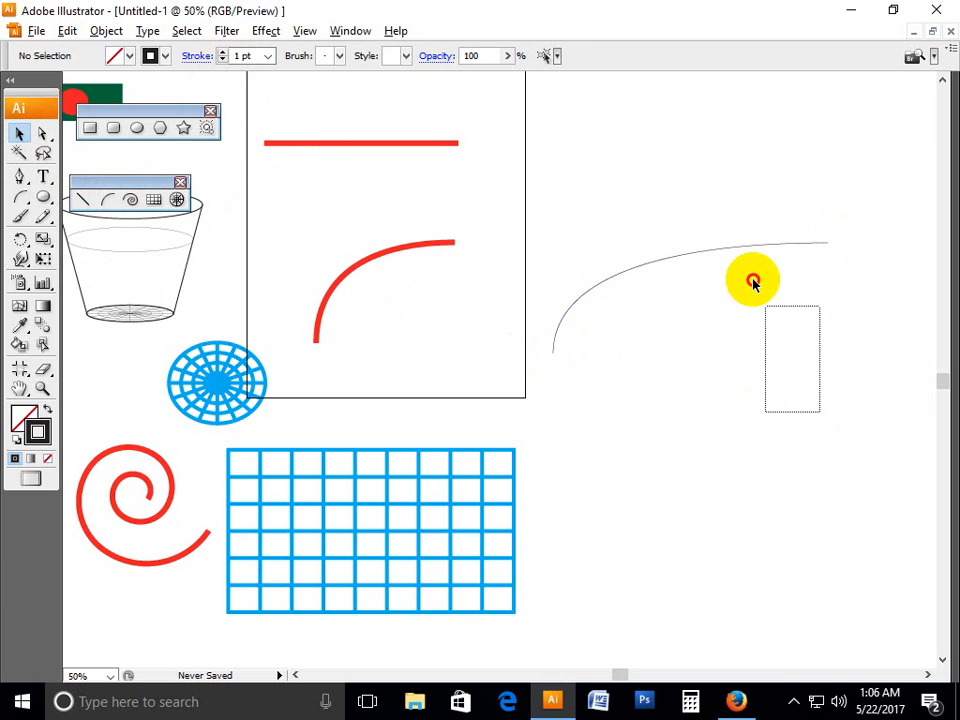
- Create a reflected copy of the new arc across the horizontal axis, with the preview turned on
left_click(731, 249)
right_click(744, 260)
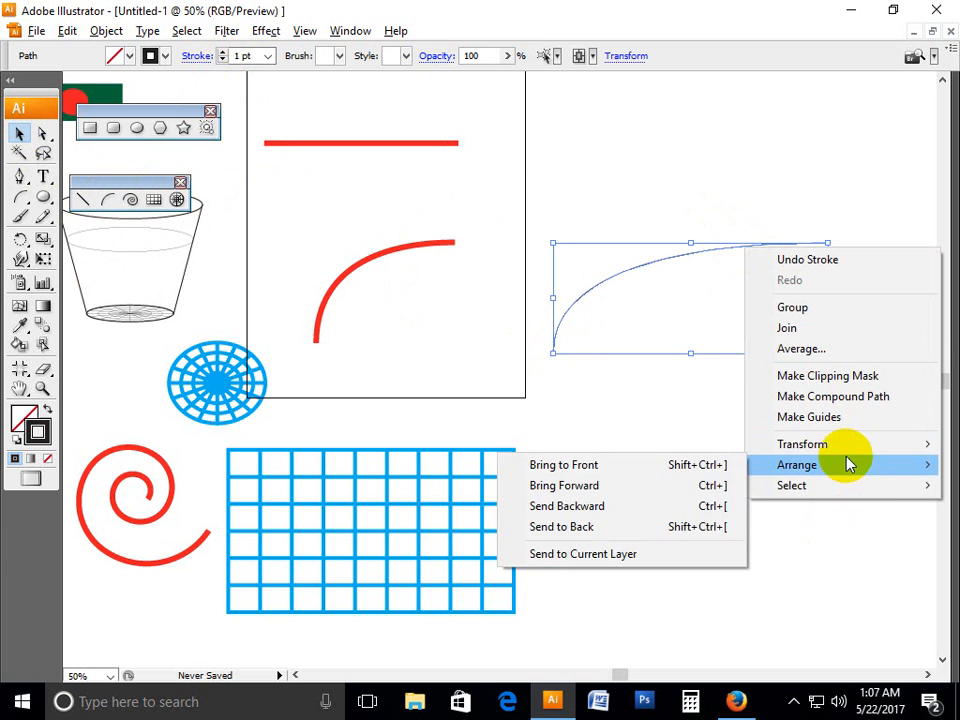
mouse_move(849, 446)
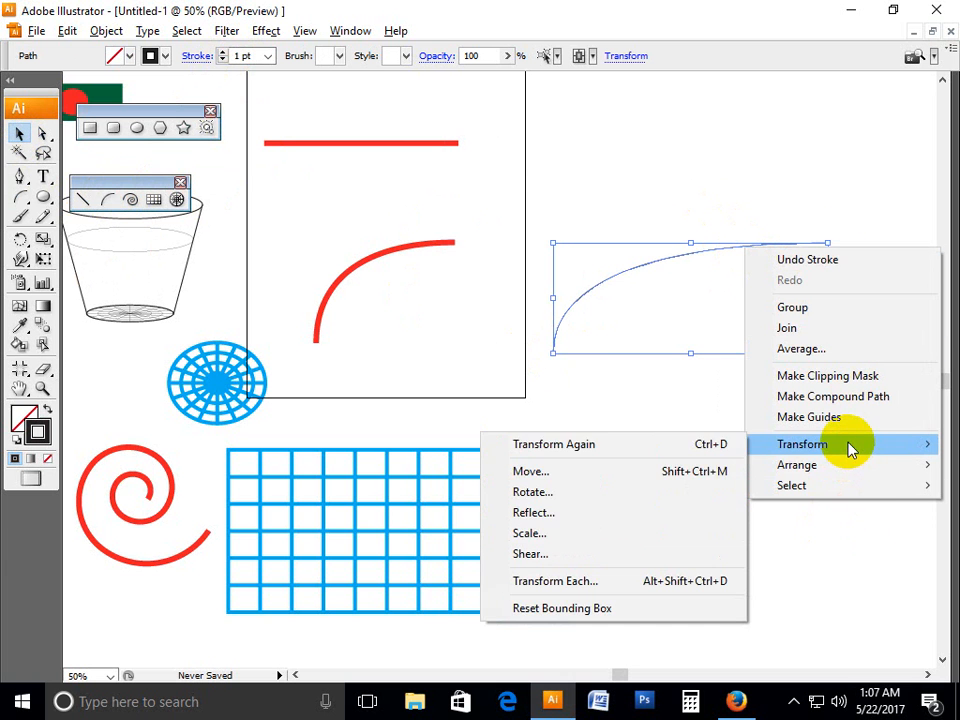
left_click(585, 513)
left_click_drag(458, 266, 344, 142)
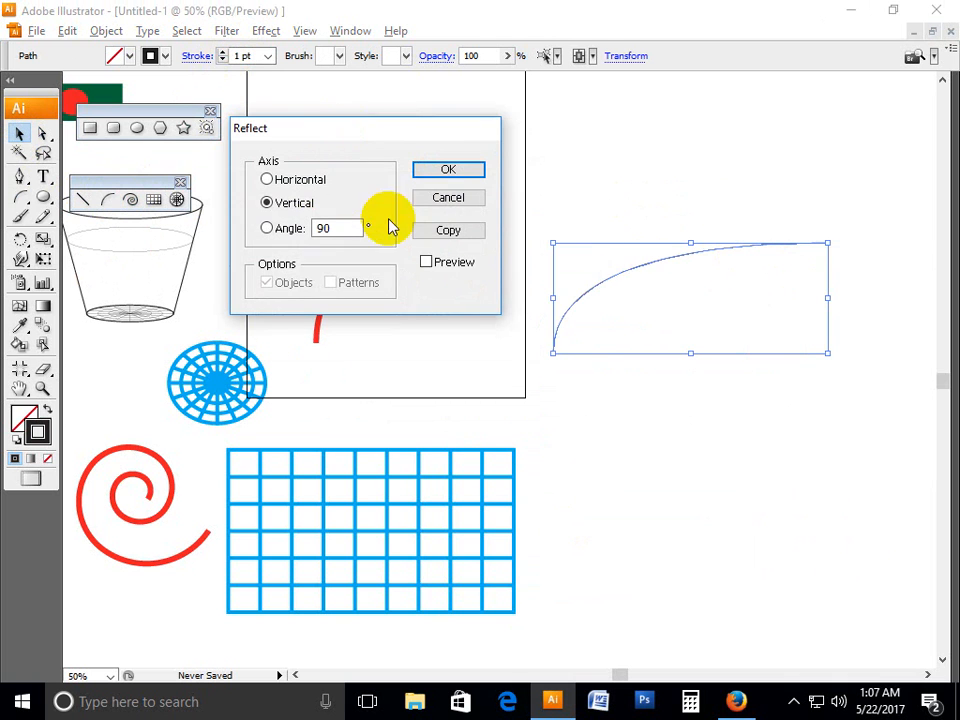
left_click(428, 262)
left_click(428, 262)
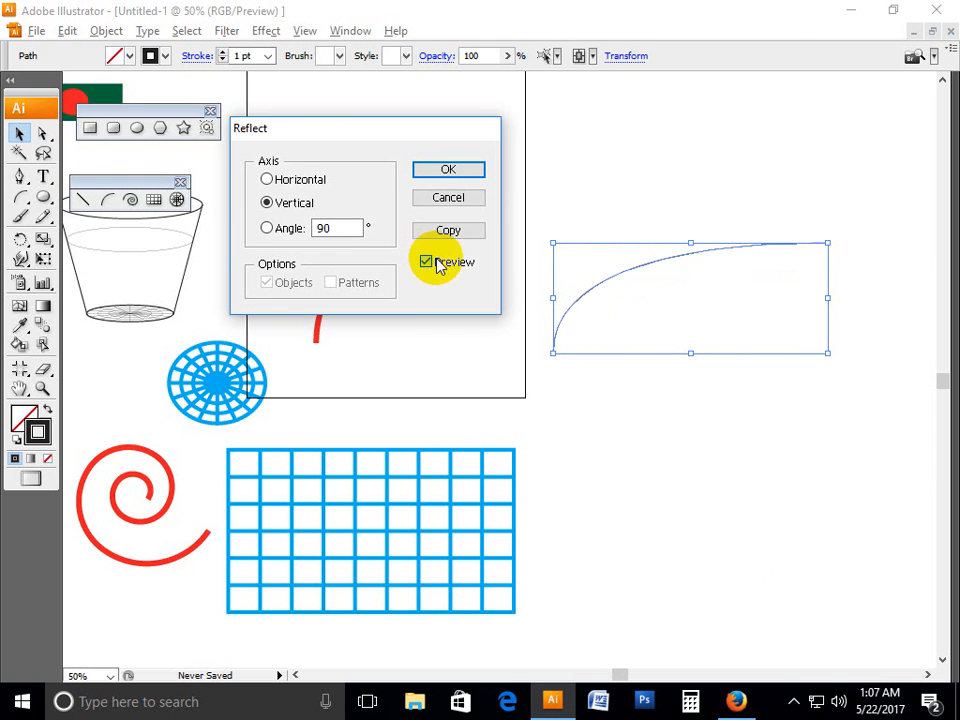
left_click(434, 262)
left_click(447, 264)
left_click(446, 236)
- Move the reflected copy straight up until it sits just above the original arc with a narrow gap, and deselect it
key("space")
left_click_drag(709, 346, 673, 456)
key("Up")
key("Up")
key("Up")
key("Up")
key("Up")
key("Up")
key("Up")
key("Up")
key("Up")
key("Up")
key("Up")
key("Up")
key("Up")
key("Up")
key("Up")
key("Up")
key("Up")
key("Up")
key("Up")
key("Up")
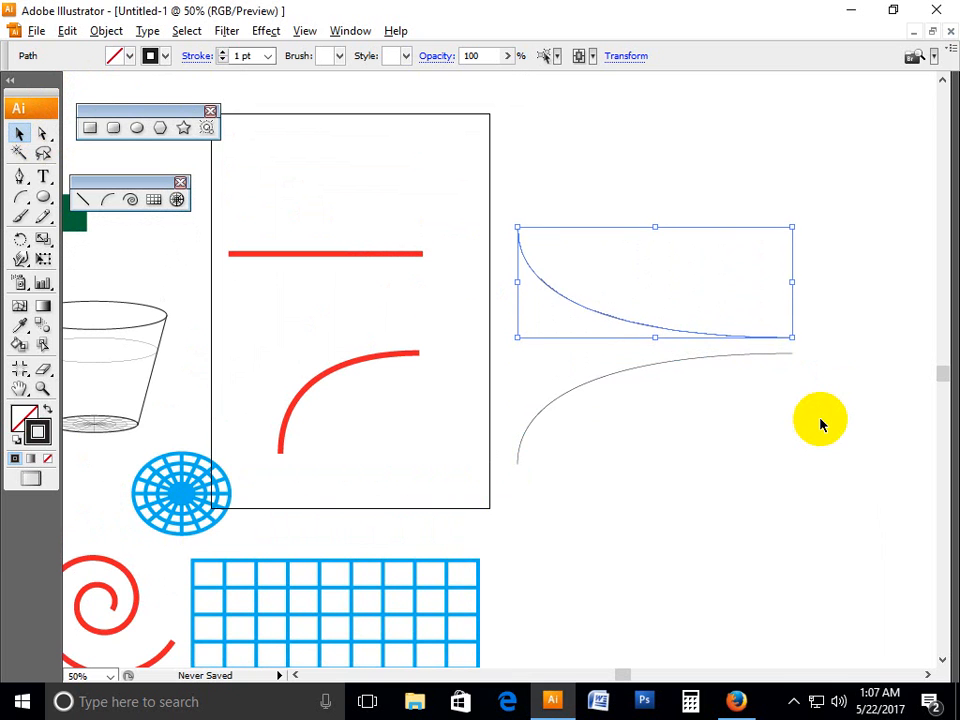
key("Up")
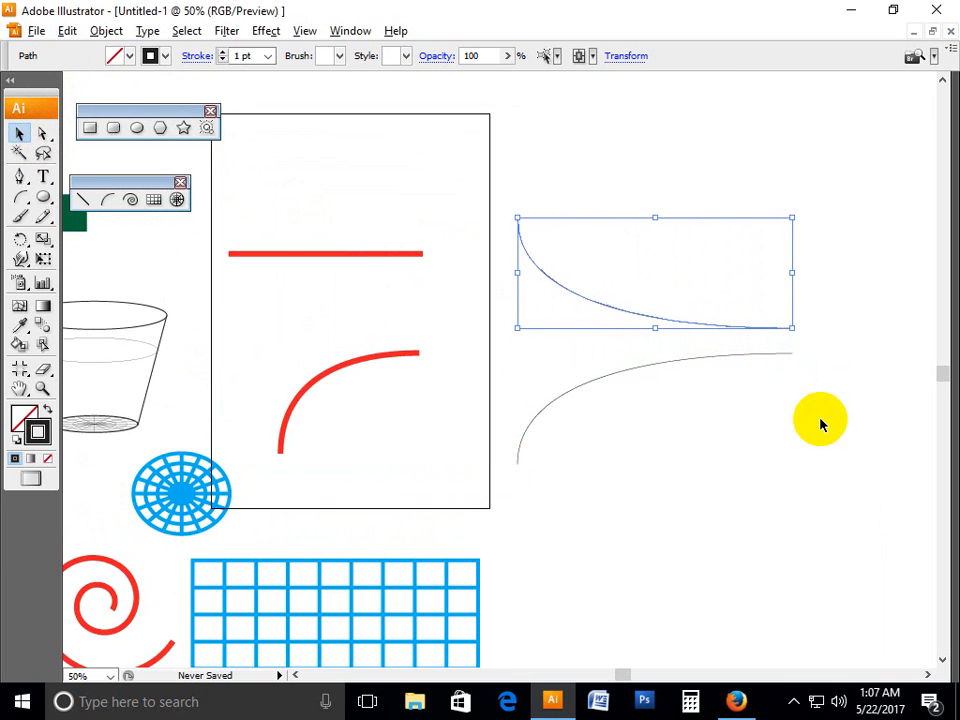
key("space")
left_click_drag(816, 296, 735, 462)
left_click(735, 462)
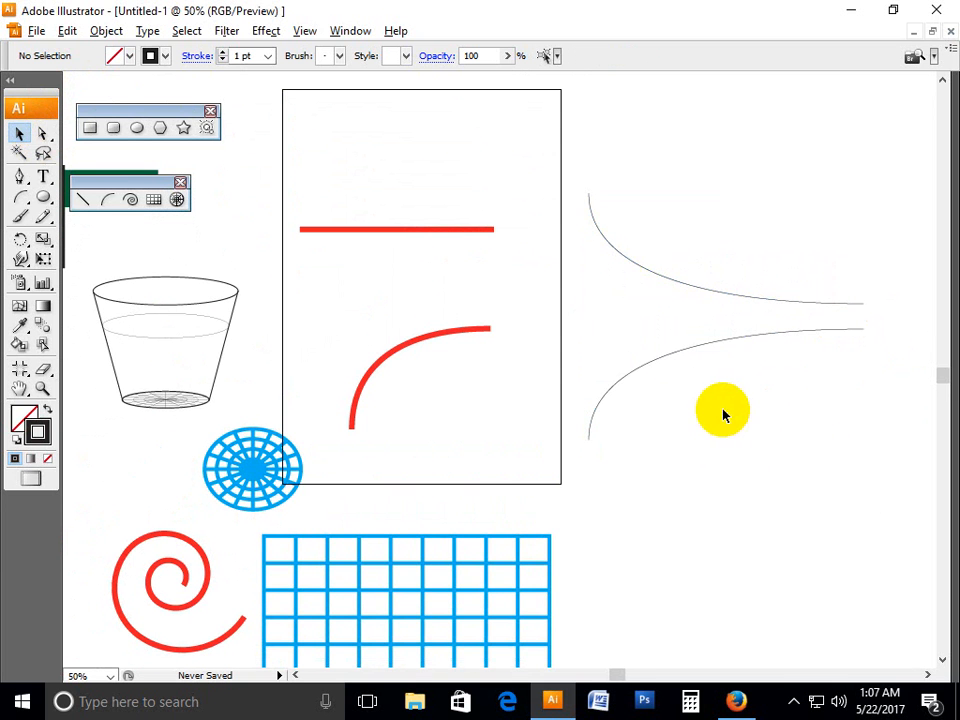
- Join the widely spaced outer endpoints of the two arcs with a straight segment, selecting only those anchor points
left_click_drag(555, 162, 620, 465)
left_click(405, 272)
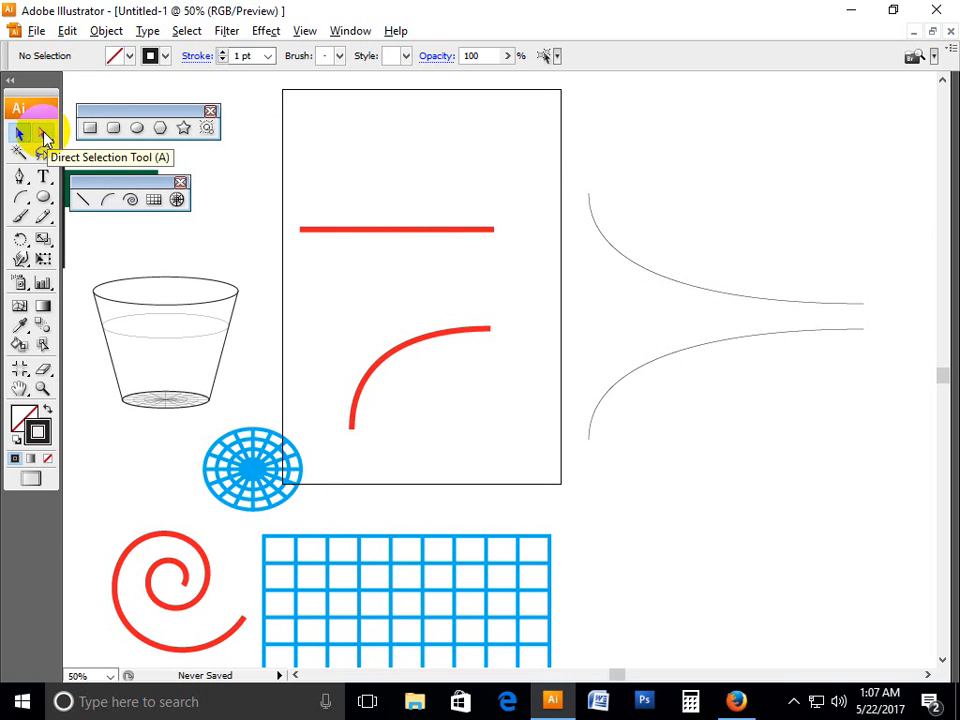
left_click(47, 135)
left_click_drag(572, 165, 593, 478)
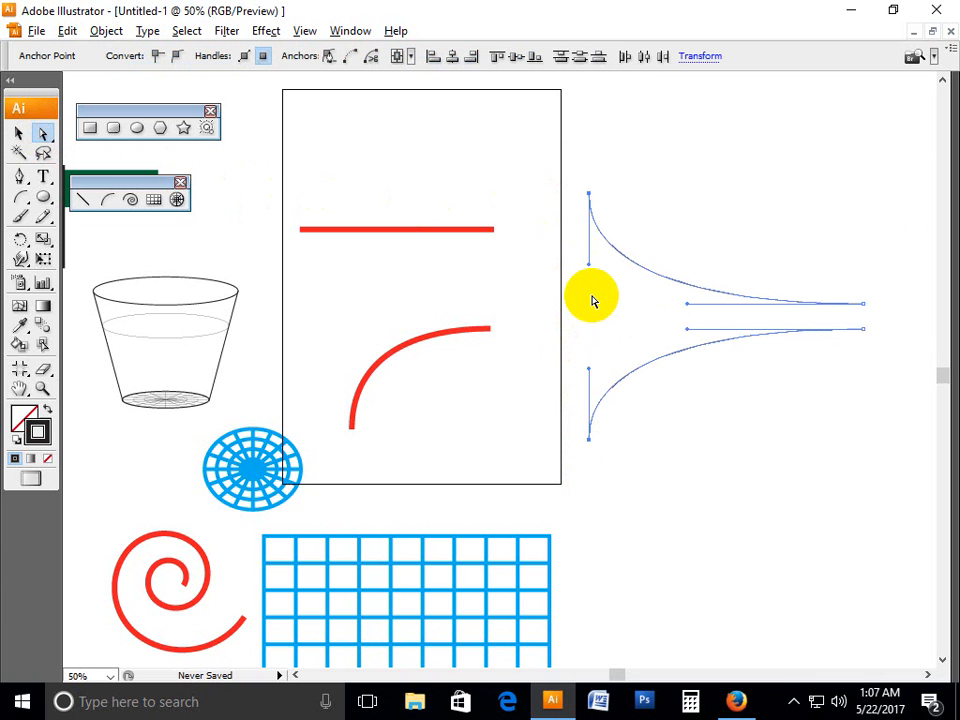
key("ctrl")
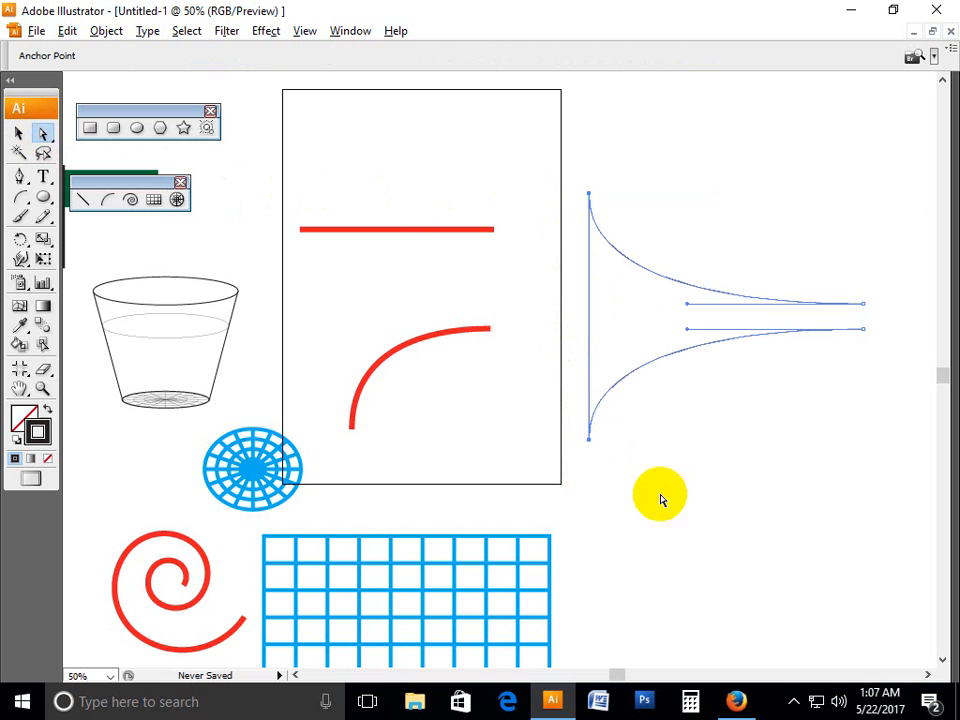
left_click(662, 499)
- Join the two closely spaced endpoints at the narrow end to close the horn shape, and deselect it
scroll(778, 347, "up", 1)
scroll(778, 347, "right", 1)
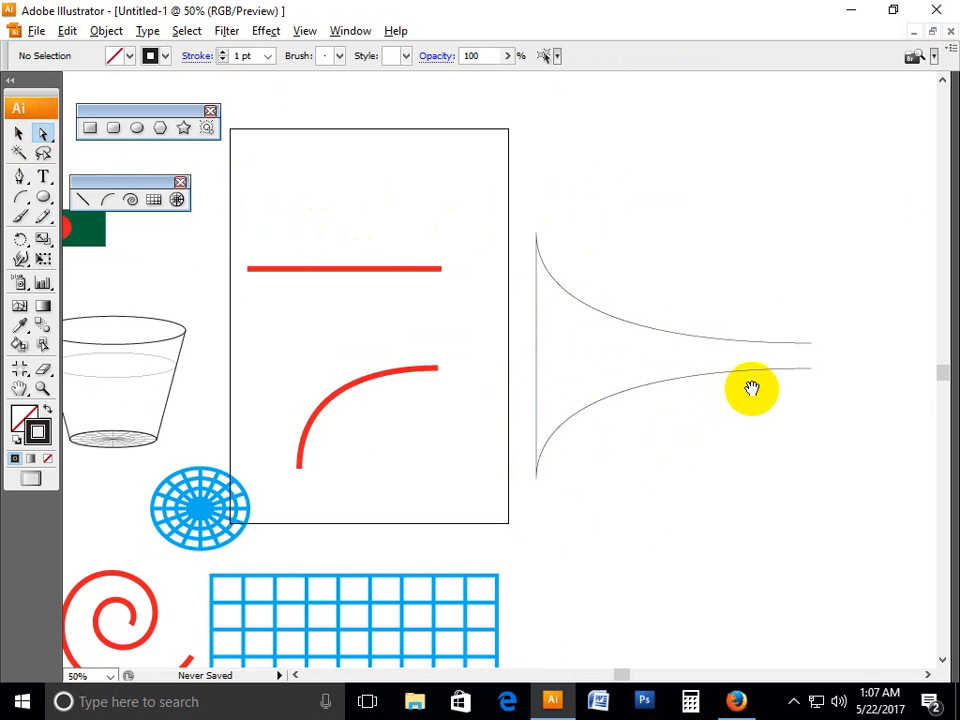
left_click_drag(849, 404, 810, 328)
right_click(815, 348)
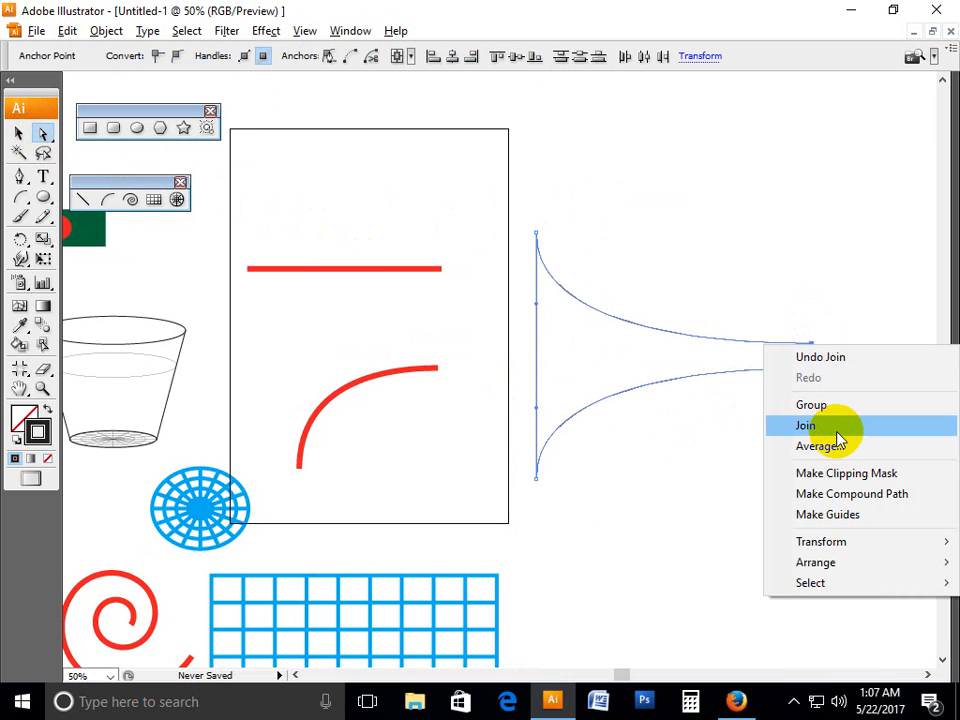
left_click(806, 425)
left_click(814, 416)
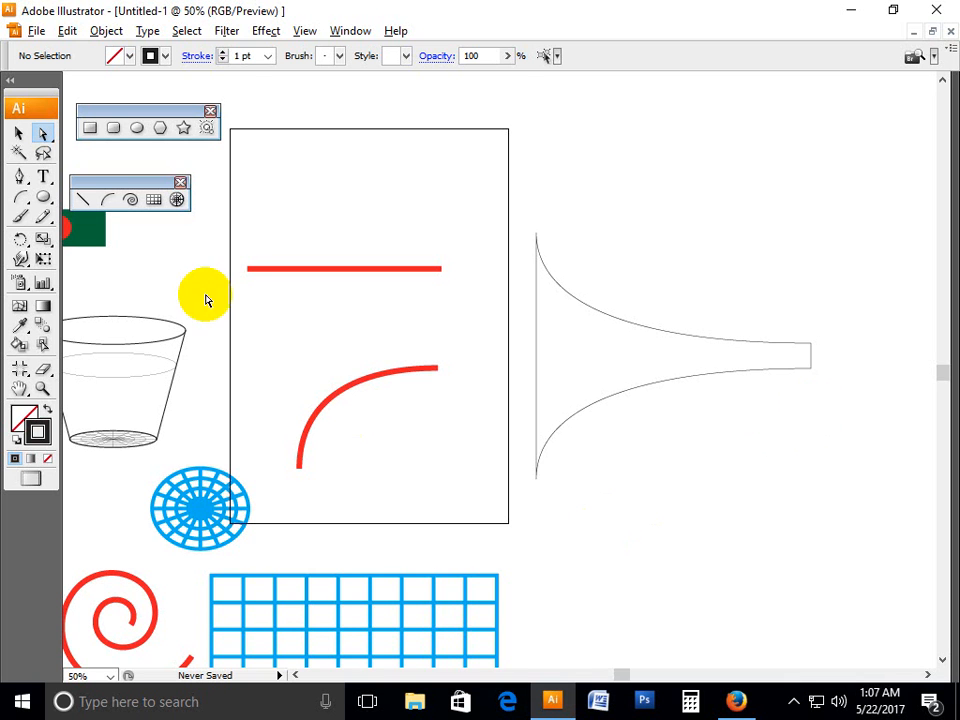
- Remove the horn shape's stroke and fill it with yellow
left_click(19, 133)
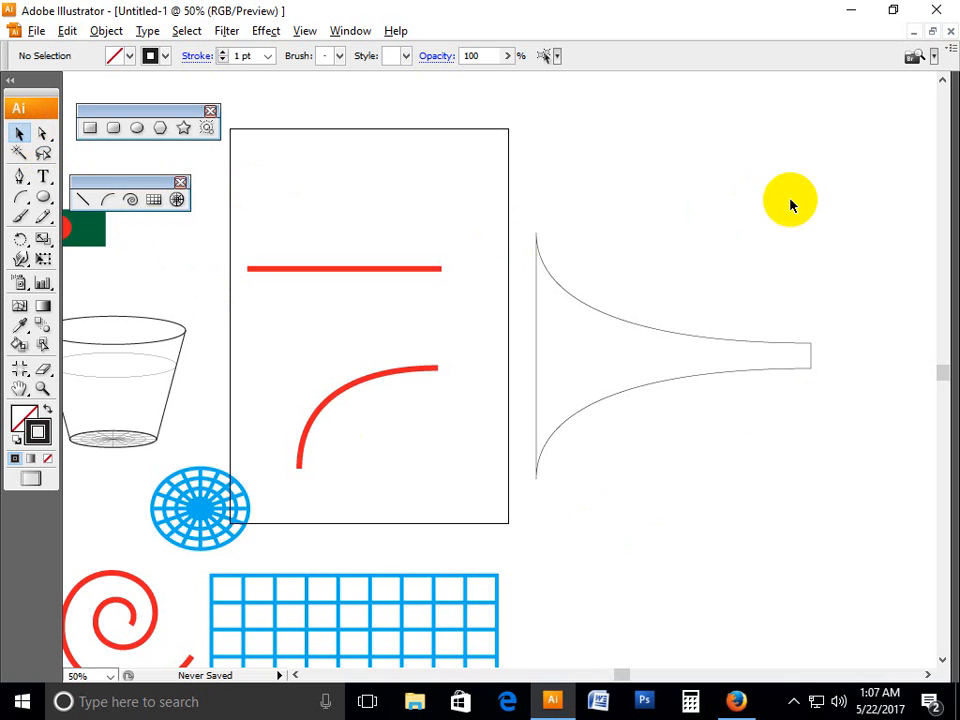
left_click_drag(844, 349, 795, 430)
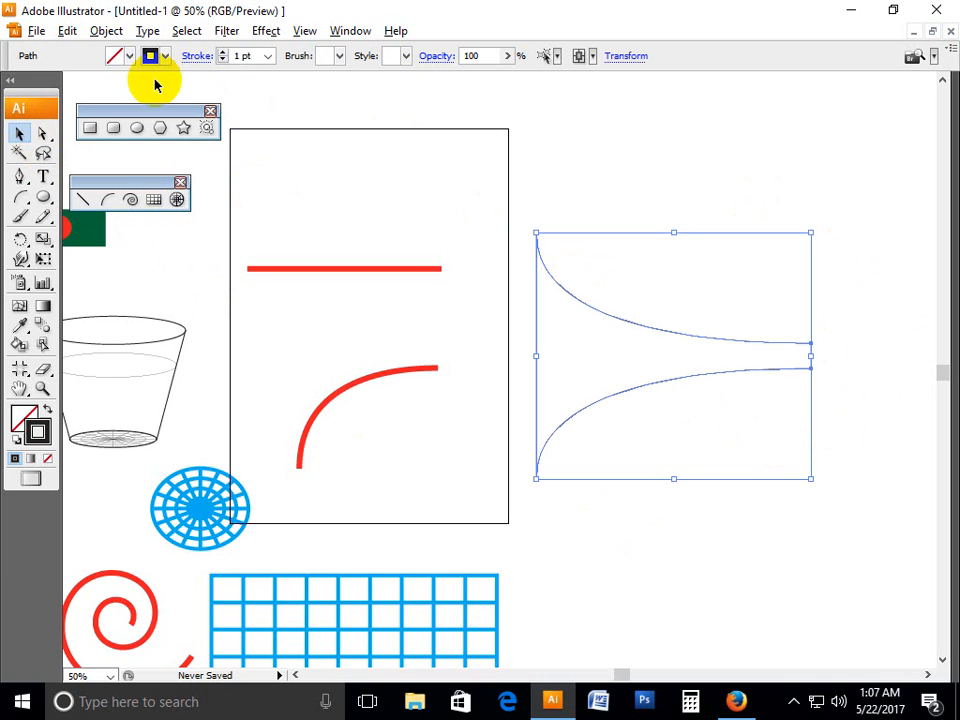
left_click(165, 56)
left_click(7, 74)
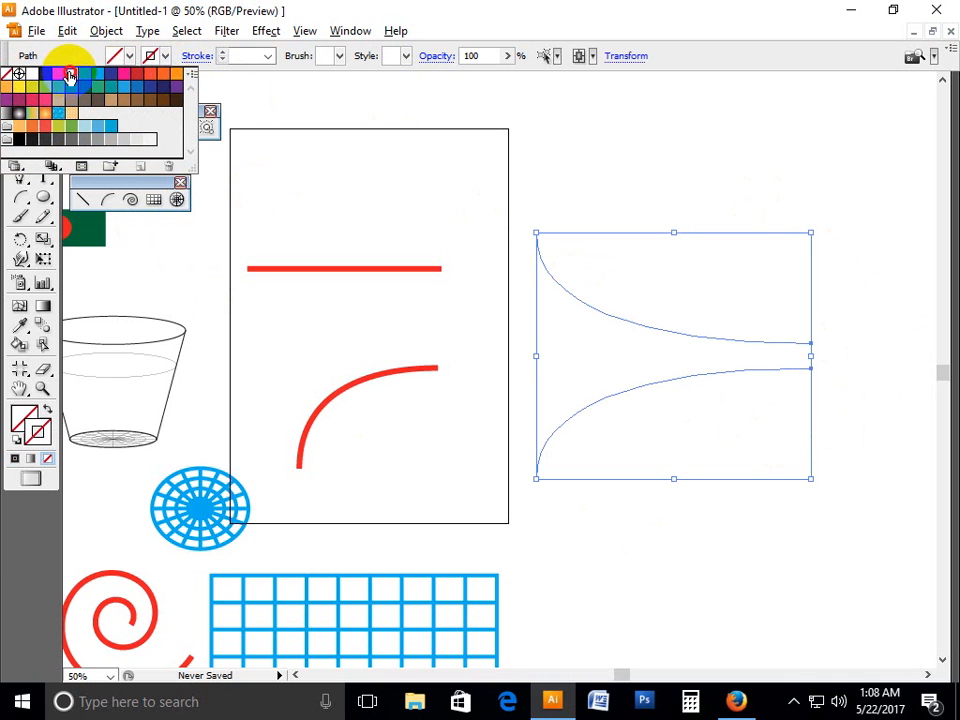
left_click(70, 75)
left_click(639, 208)
left_click_drag(709, 345, 490, 335)
left_click_drag(409, 343, 514, 304)
left_click(572, 461)
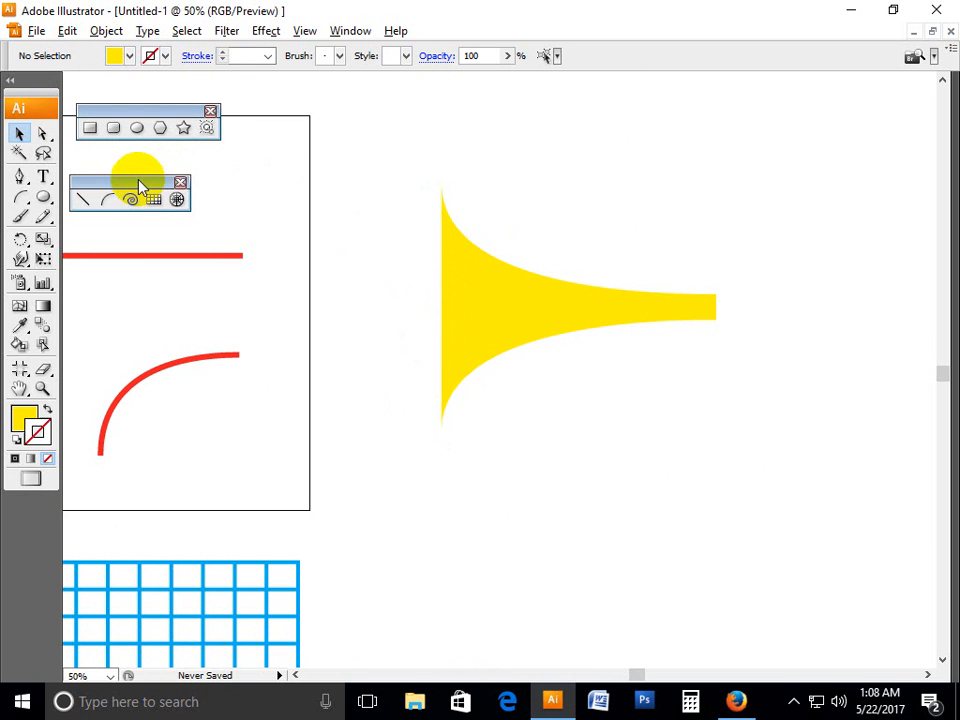
- Draw a tall, narrow ellipse over the wide end of the horn as its rim
left_click(138, 128)
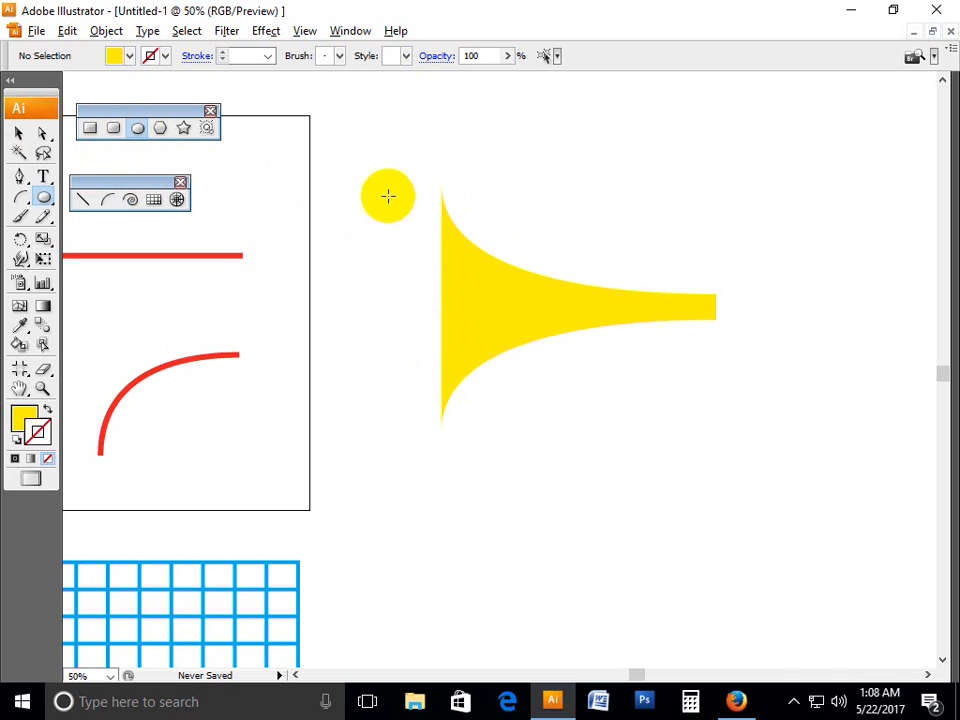
mouse_move(432, 188)
left_mouse_down()
mouse_move(433, 357)
mouse_move(448, 429)
mouse_move(377, 347)
mouse_move(441, 433)
mouse_move(428, 378)
mouse_move(431, 399)
mouse_move(403, 360)
mouse_move(424, 394)
mouse_move(451, 389)
mouse_move(435, 411)
mouse_move(453, 435)
left_mouse_up()
left_click(19, 133)
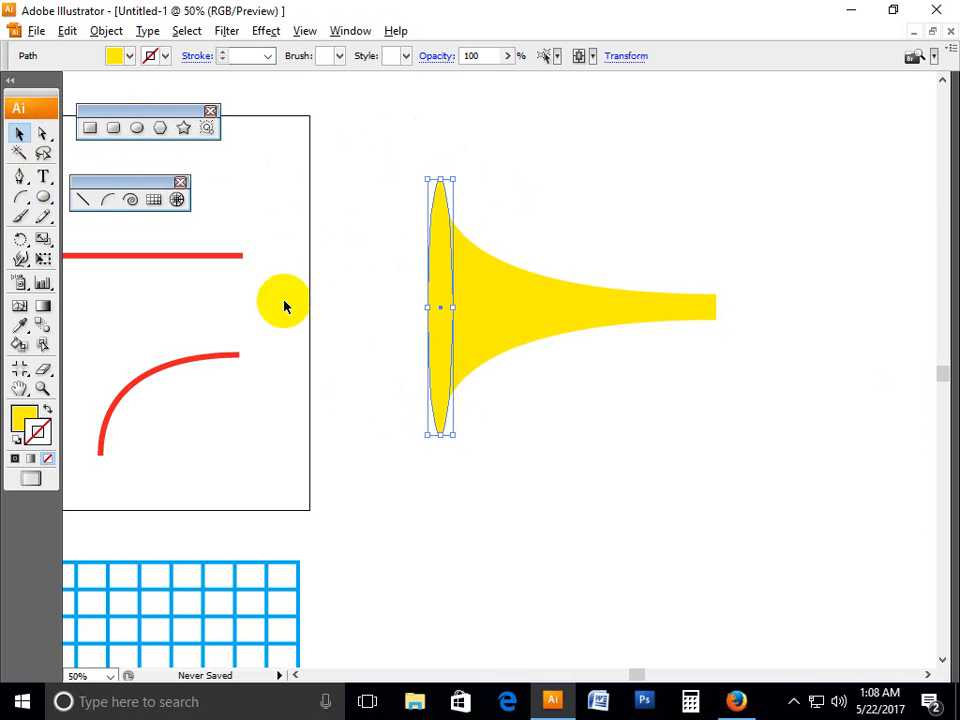
left_click(351, 356)
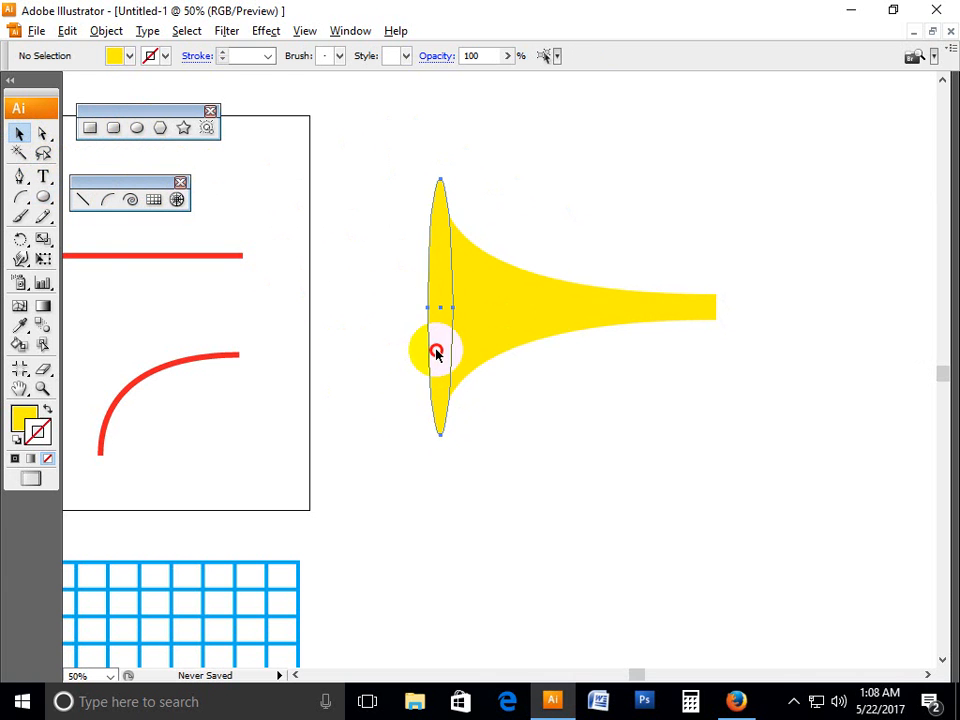
- Change the rim ellipse's fill to orange by lowering its green value to 201, and deselect it
left_click(436, 352)
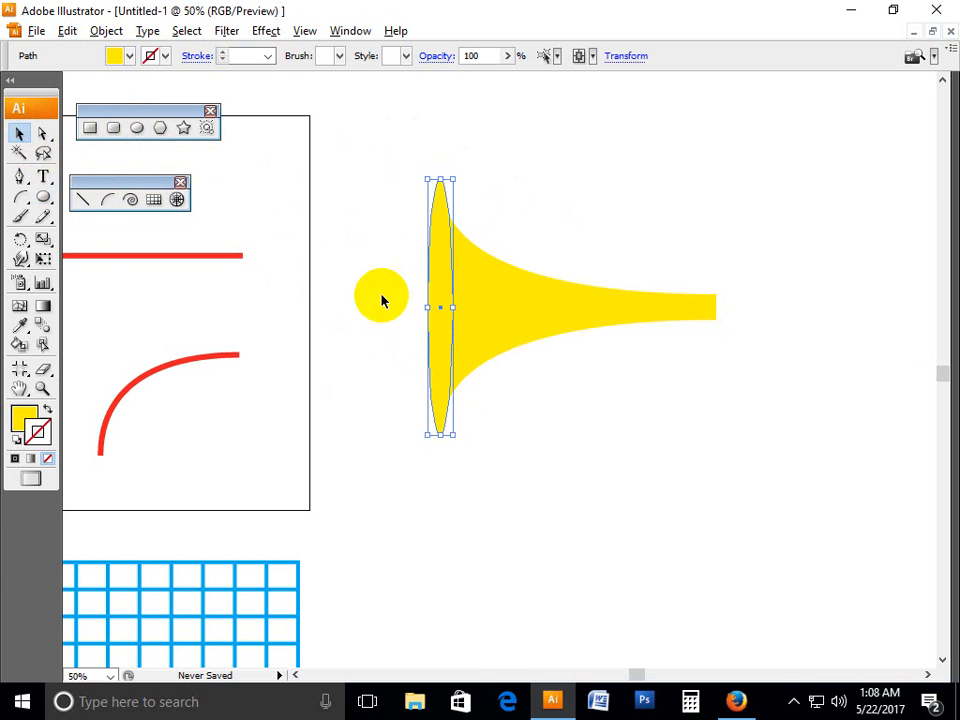
left_click(22, 413)
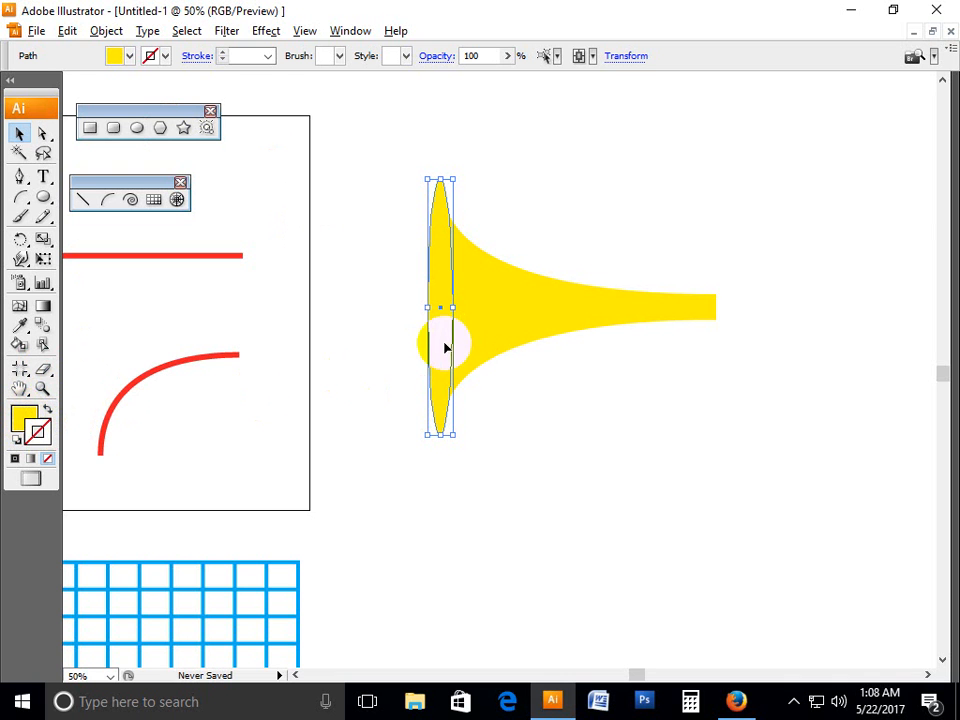
left_click(28, 420)
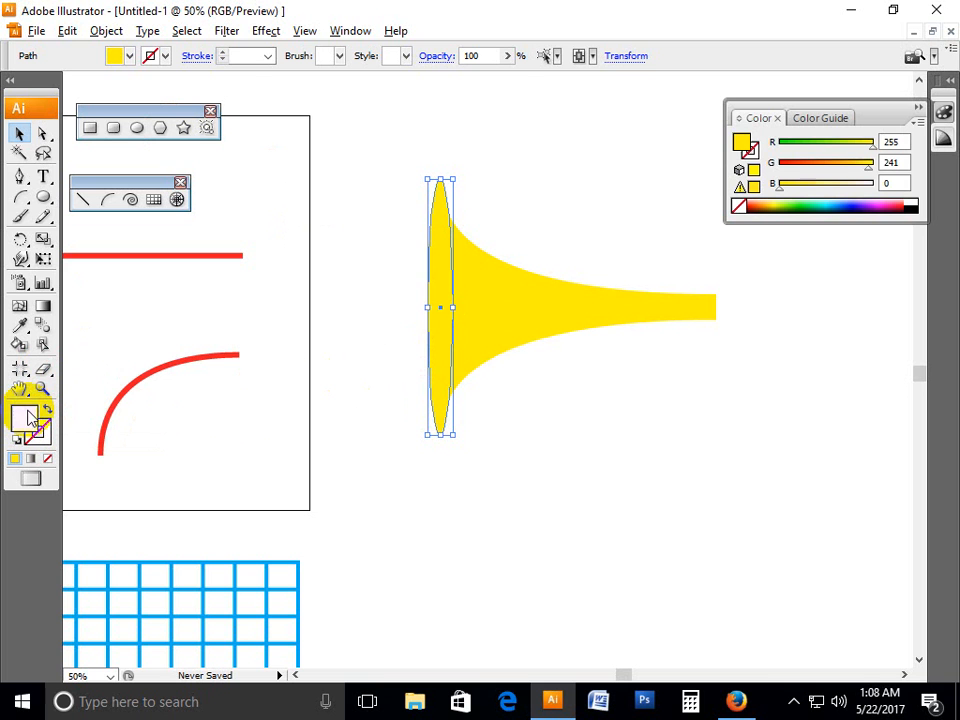
left_click(743, 146)
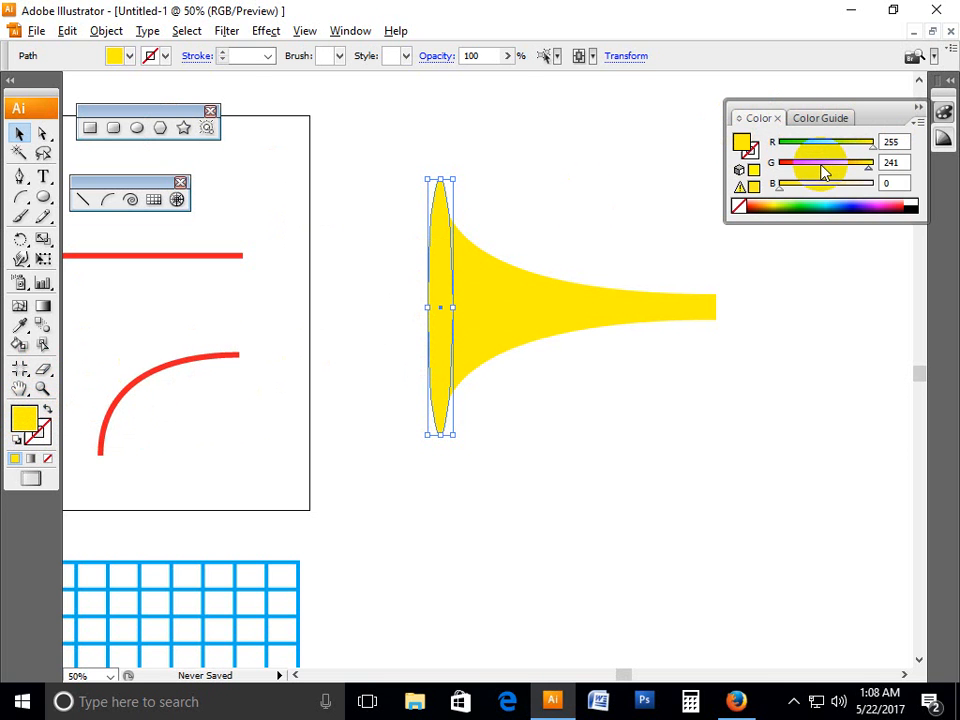
left_click_drag(872, 175, 855, 171)
left_click(824, 308)
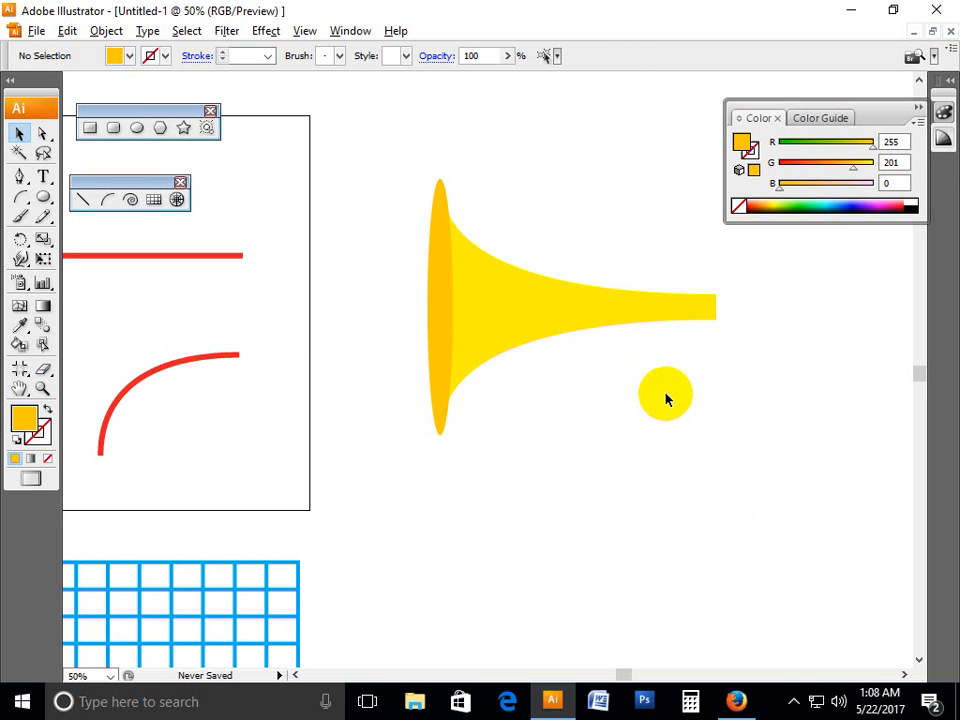
- Try a rounded rectangle just beyond the horn's narrow end and delete it
left_click_drag(709, 358, 568, 379)
left_click_drag(669, 411, 586, 418)
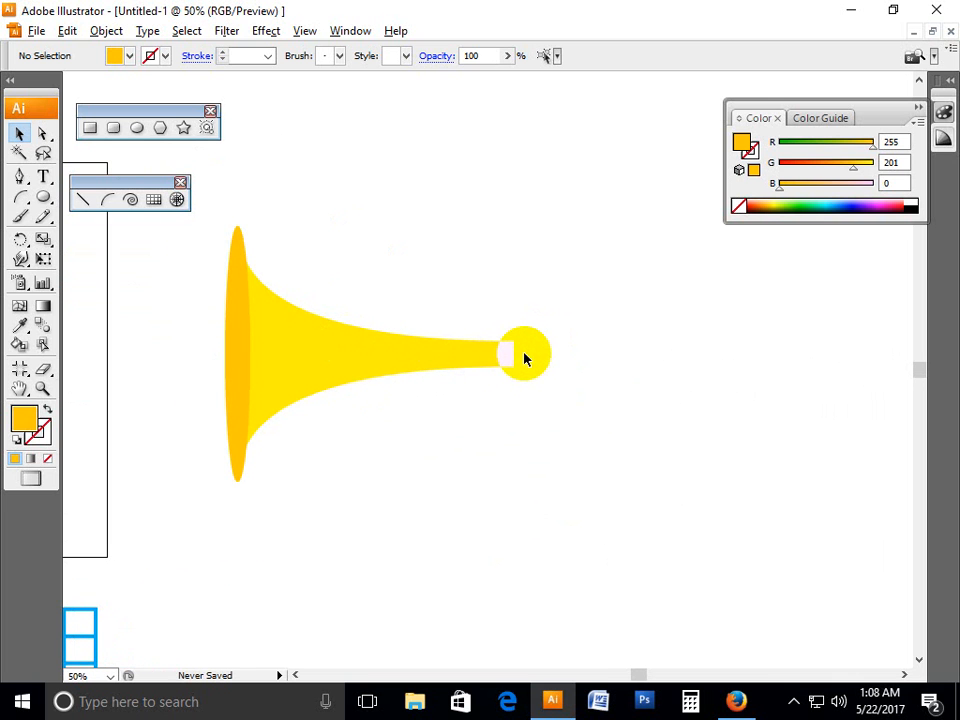
left_click(114, 132)
left_click_drag(362, 212, 639, 505)
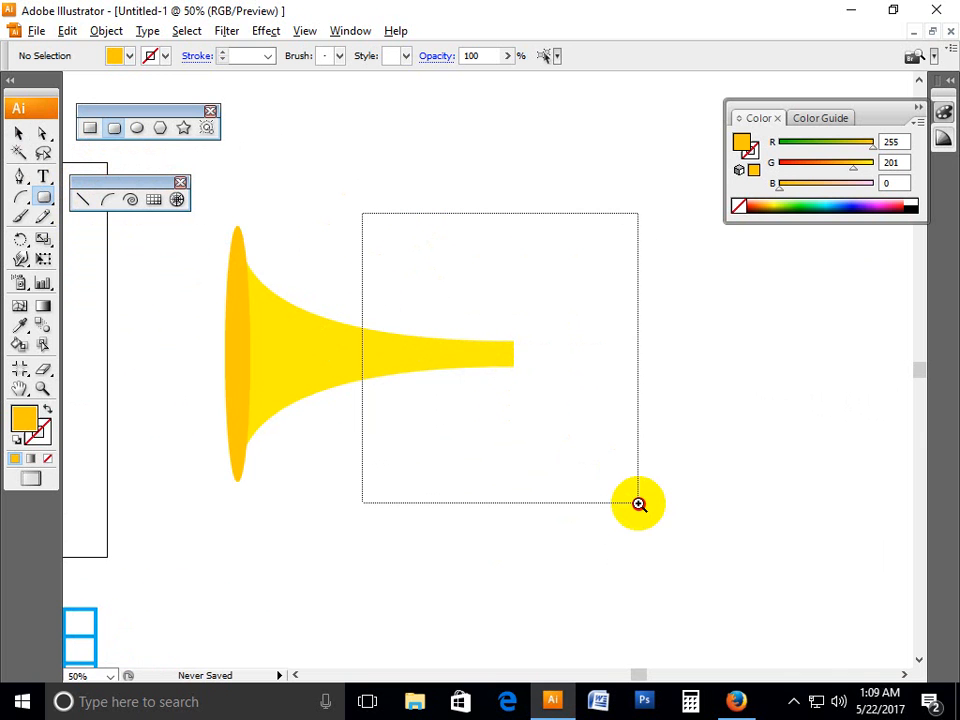
left_click_drag(639, 505, 663, 515)
left_click_drag(388, 264, 645, 499)
scroll(523, 480, "up", 2)
left_click_drag(433, 331, 601, 430)
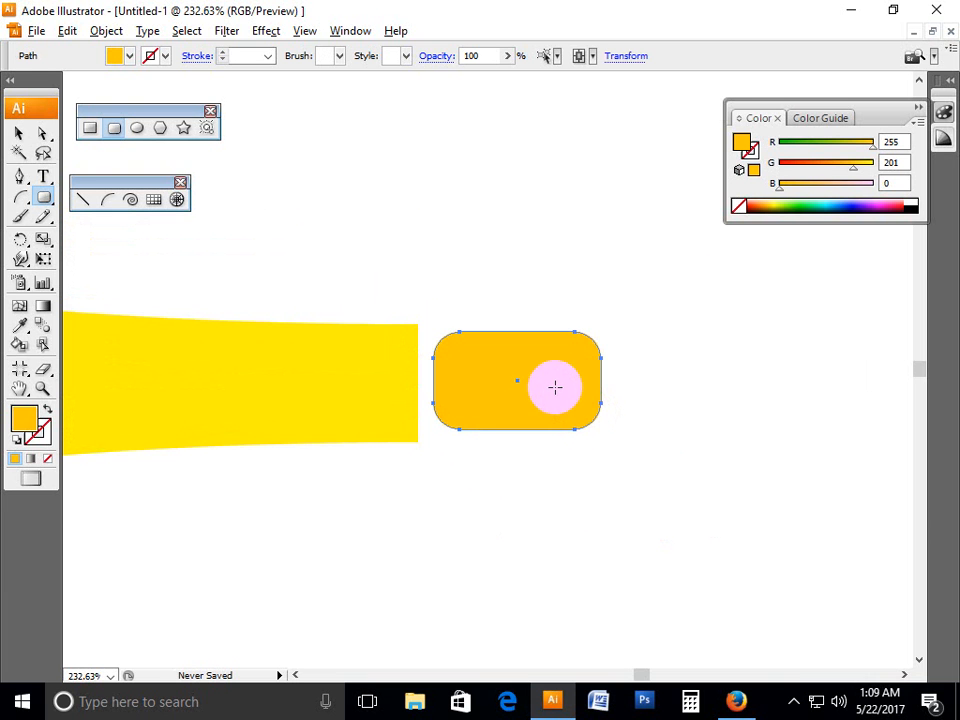
key("Delete")
- Draw a rectangle over the horn's narrow end, matching its height and extending outward, and deselect it
left_click(91, 129)
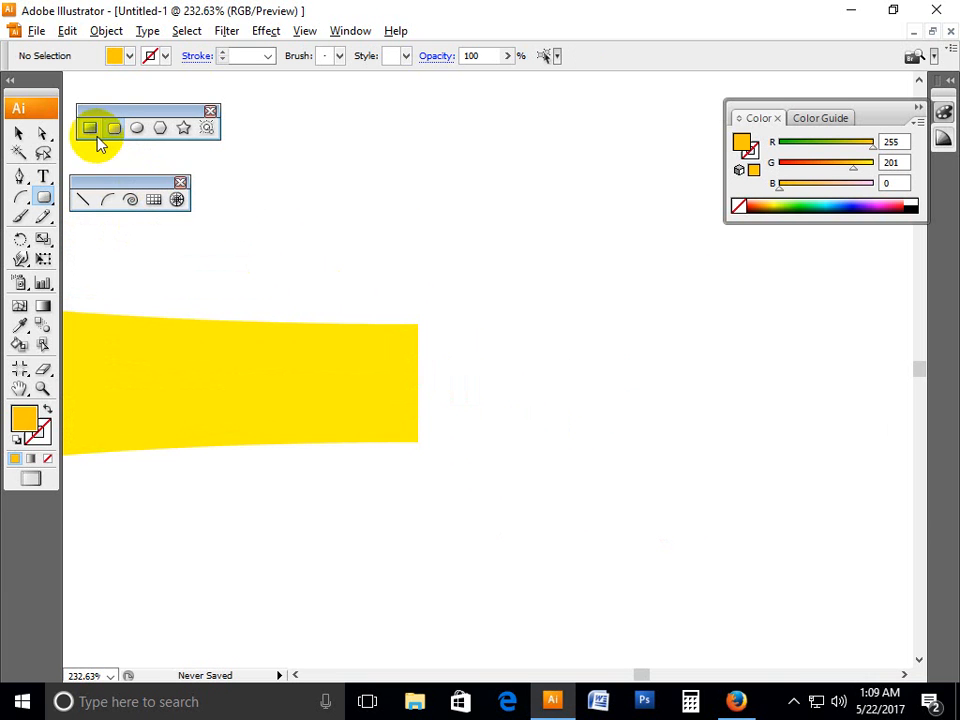
mouse_move(378, 333)
left_mouse_down()
mouse_move(602, 450)
mouse_move(633, 443)
left_mouse_up()
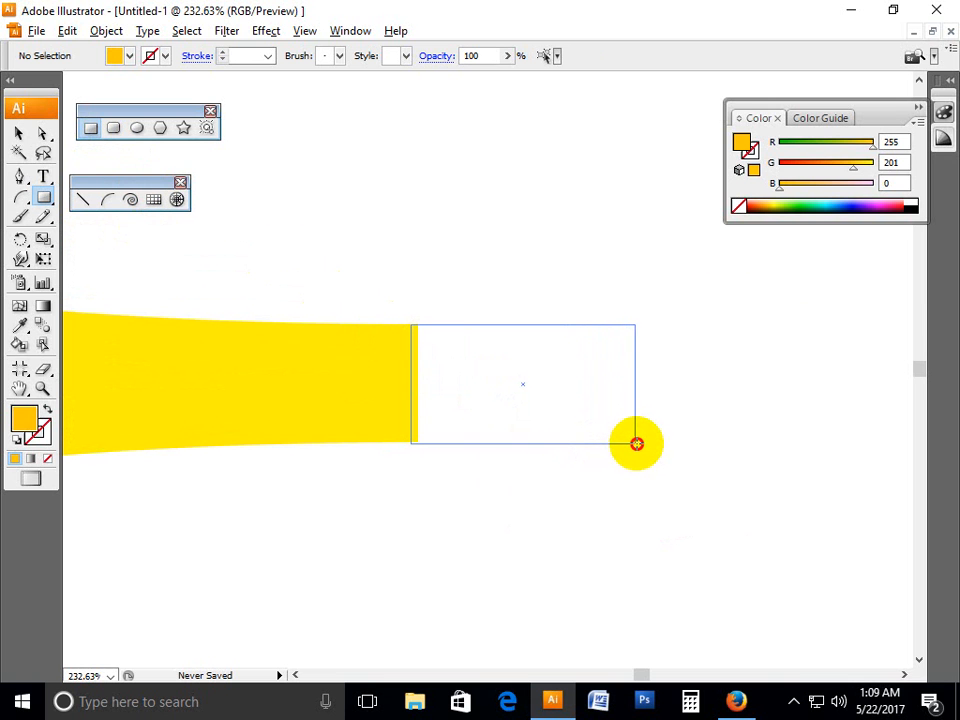
left_click_drag(637, 443, 637, 443)
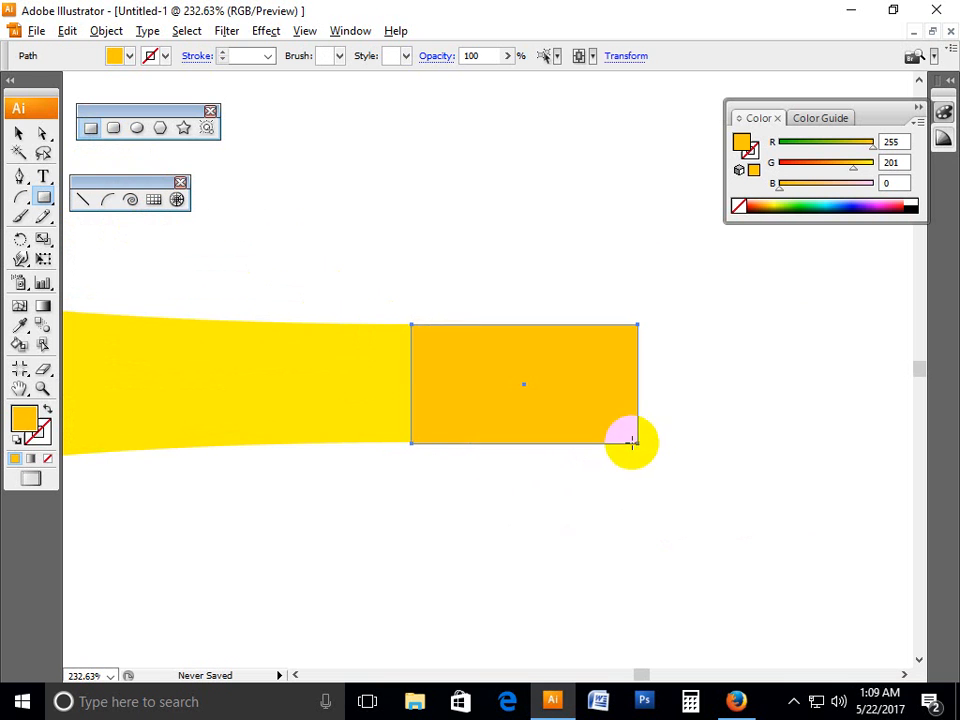
left_click(19, 133)
left_click(282, 187)
left_click_drag(549, 433, 600, 395)
scroll(600, 396, "down", 6)
left_click_drag(619, 456, 634, 508)
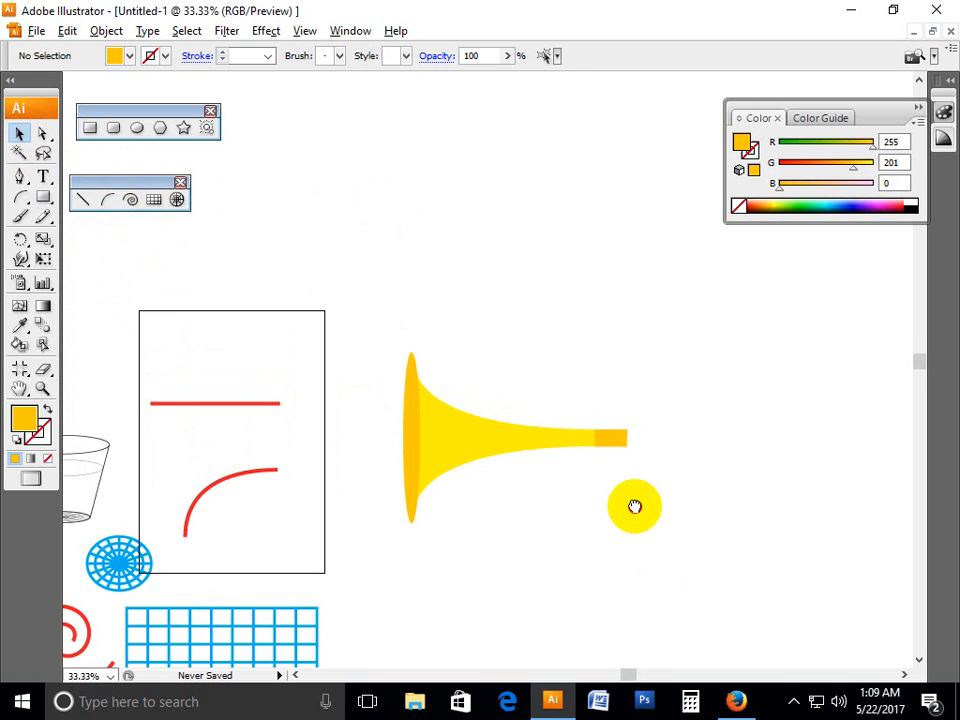
- Lengthen the rectangle at the horn's narrow end by stretching its outer edge, and keep it selected
left_click(624, 441)
left_click_drag(628, 438, 643, 438)
left_click(652, 477)
left_click(631, 441)
left_click_drag(339, 297, 785, 638)
left_click_drag(722, 433, 741, 512)
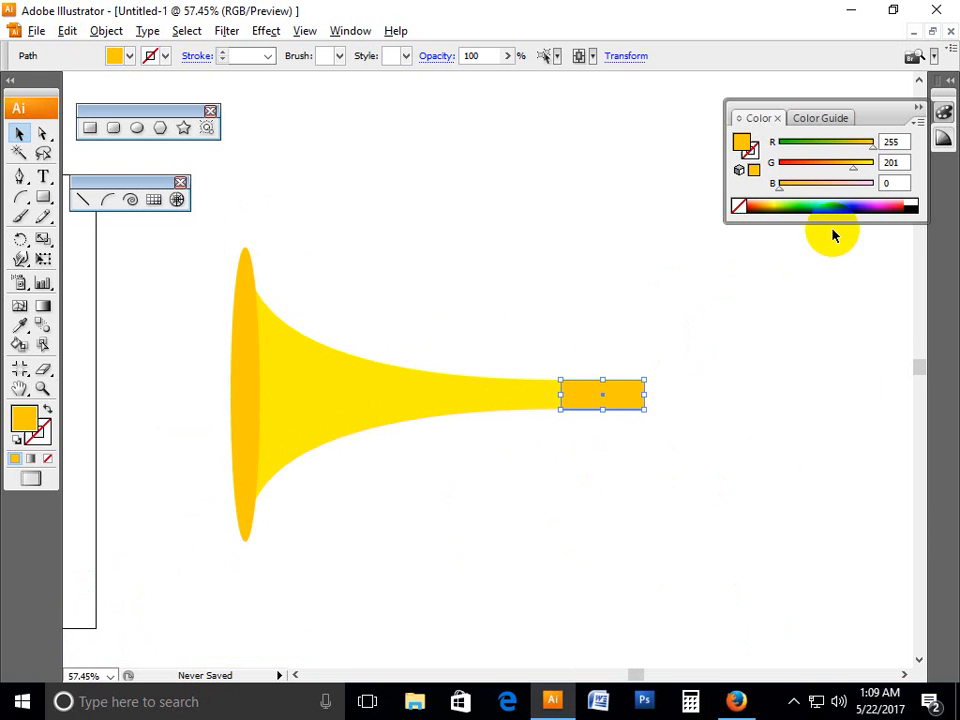
- Try a black fill on the rectangle at the horn's narrow end
left_click(916, 205)
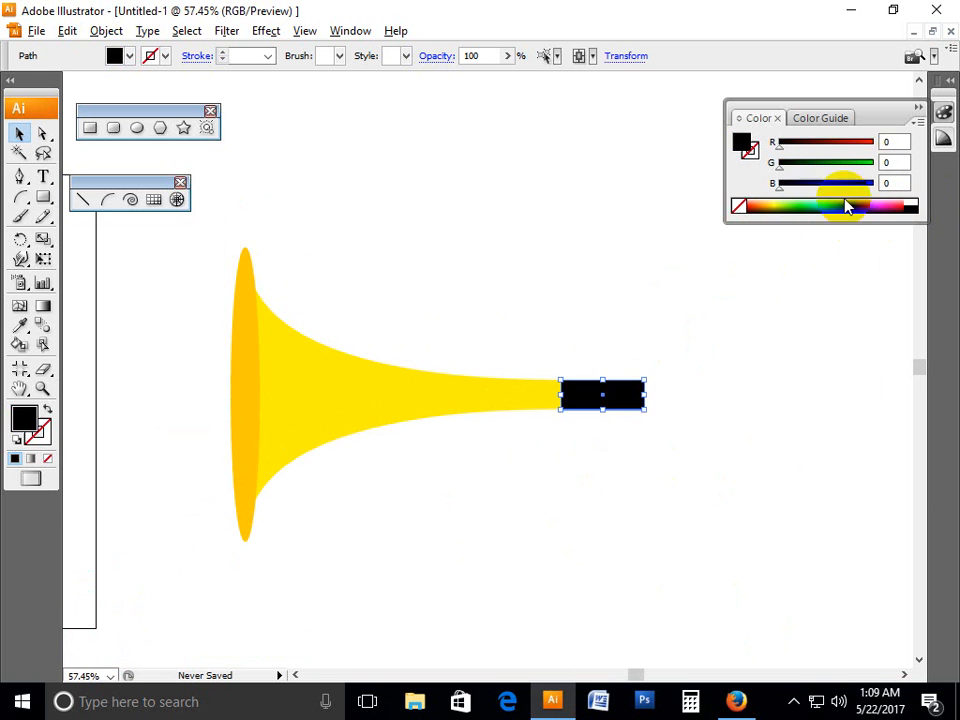
double_click(26, 412)
left_click(676, 265)
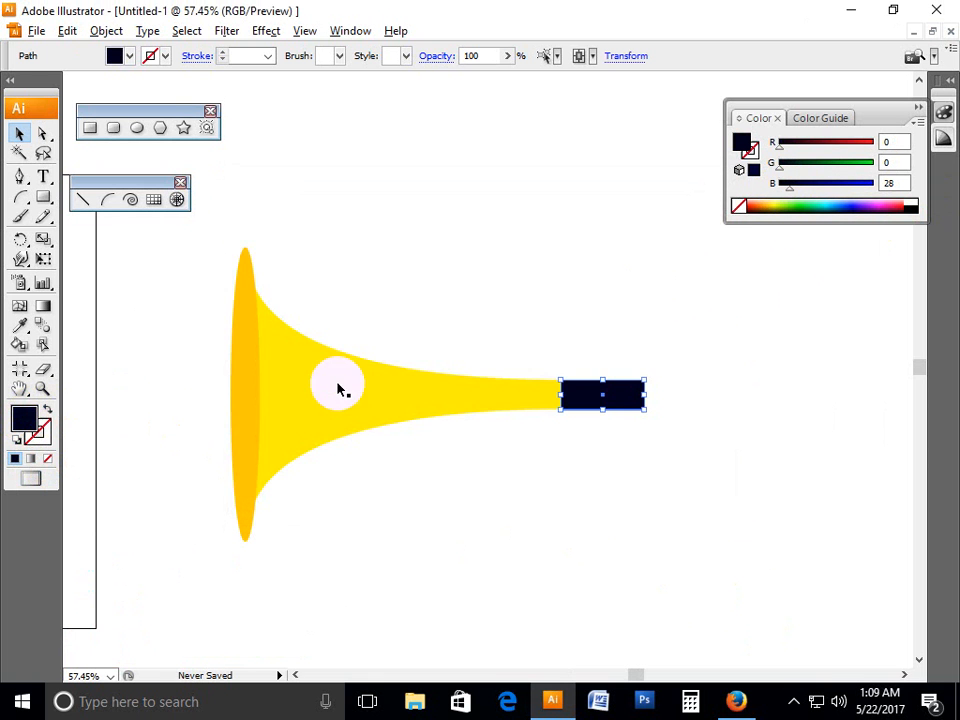
- Fill the rectangle at the horn's narrow end with dark grey 303033 and deselect it
double_click(26, 413)
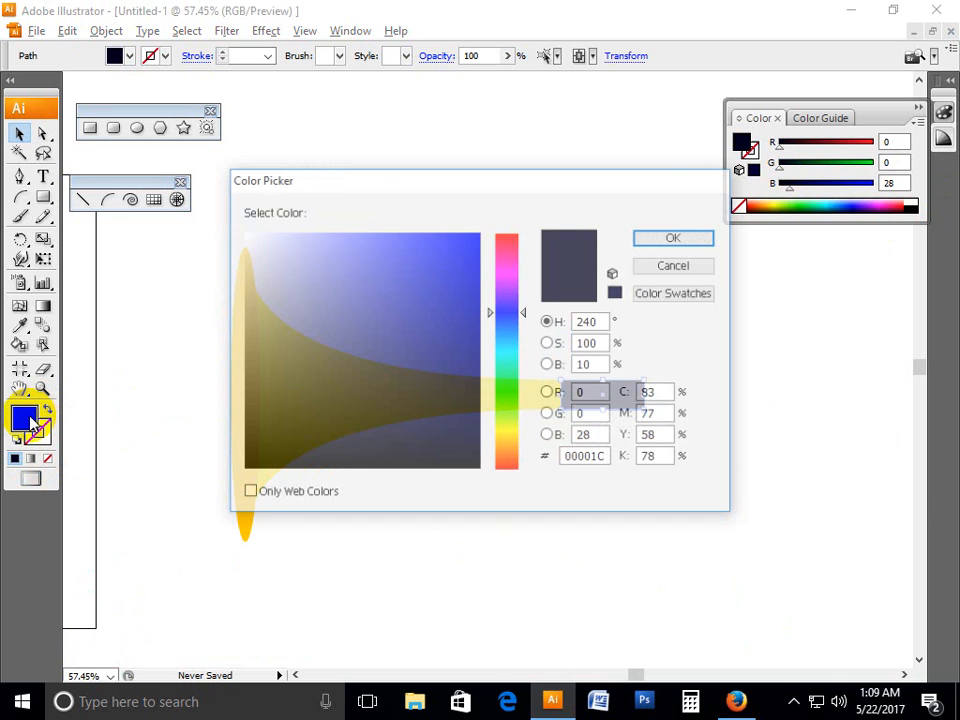
left_click_drag(375, 184, 640, 264)
left_click_drag(530, 478, 528, 506)
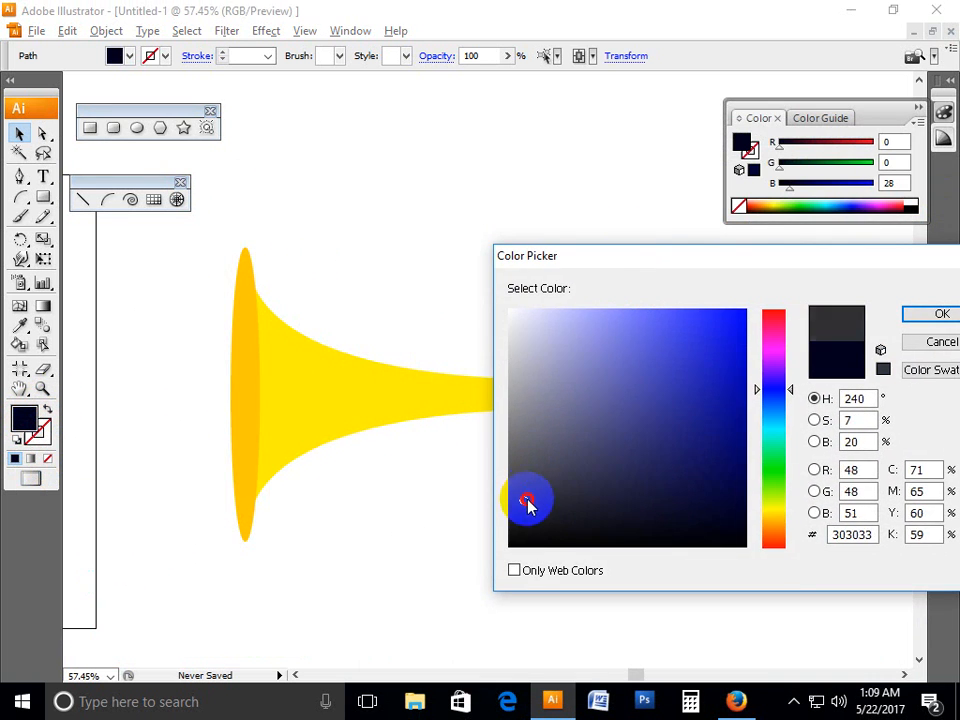
left_click(942, 314)
left_click(636, 489)
- Try a freehand rounded rectangle below the horn and delete it
left_click_drag(531, 454, 674, 380)
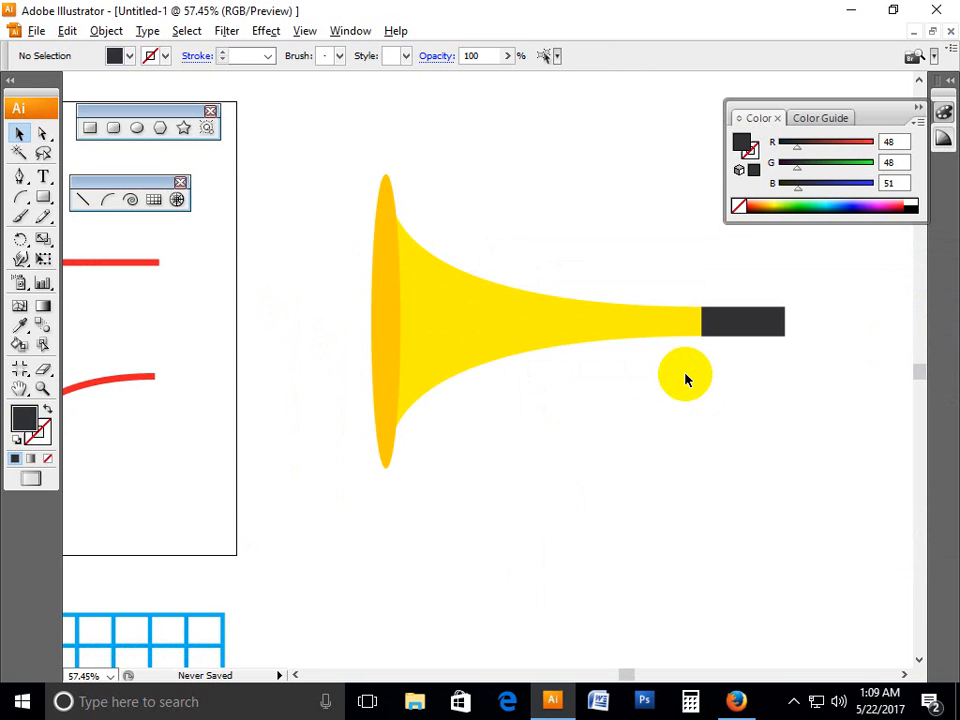
scroll(685, 375, "down", 1)
left_click_drag(762, 428, 734, 497)
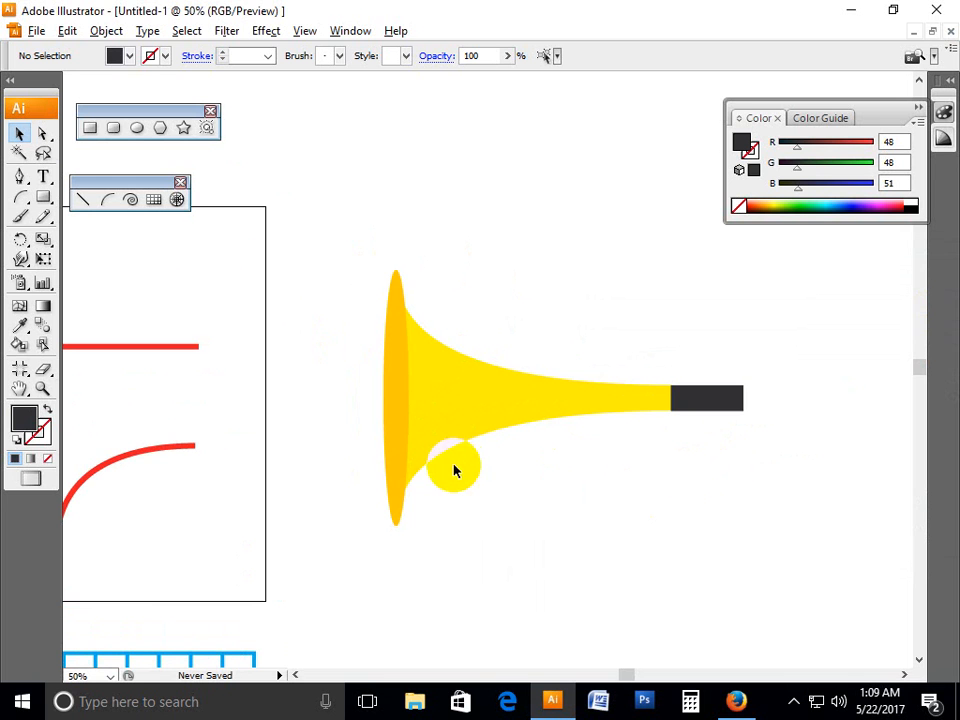
left_click(112, 130)
left_click_drag(529, 467, 674, 563)
left_click(594, 484)
key("Delete")
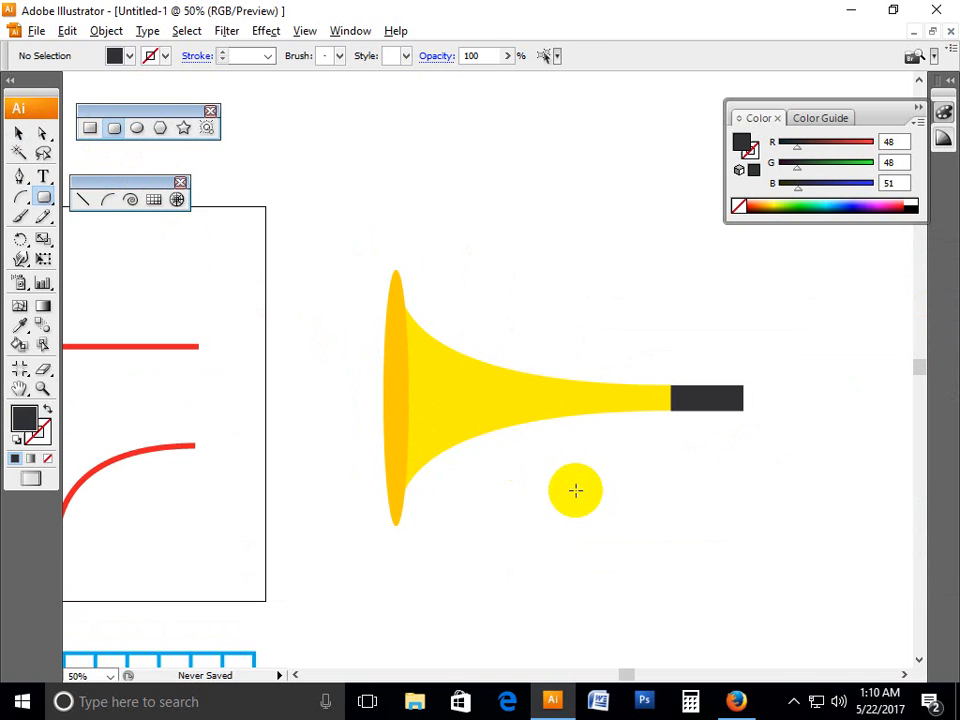
- Create a 4.3056 by 2.9167 in rounded rectangle with a 0.5 in corner radius, and position it below the horn
left_click(541, 504)
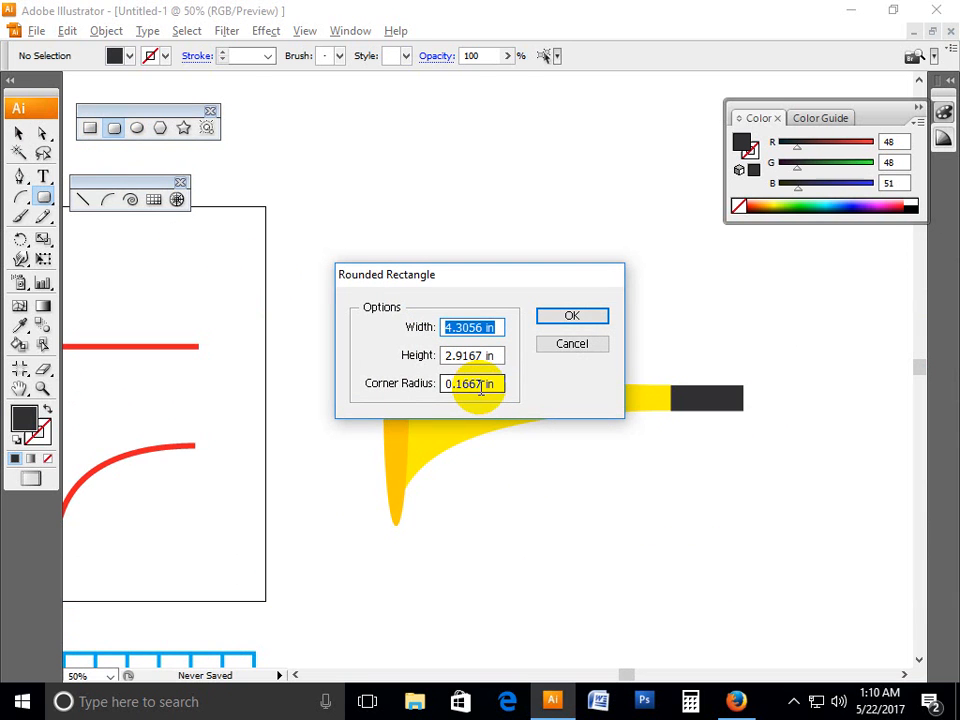
left_click_drag(481, 389, 458, 388)
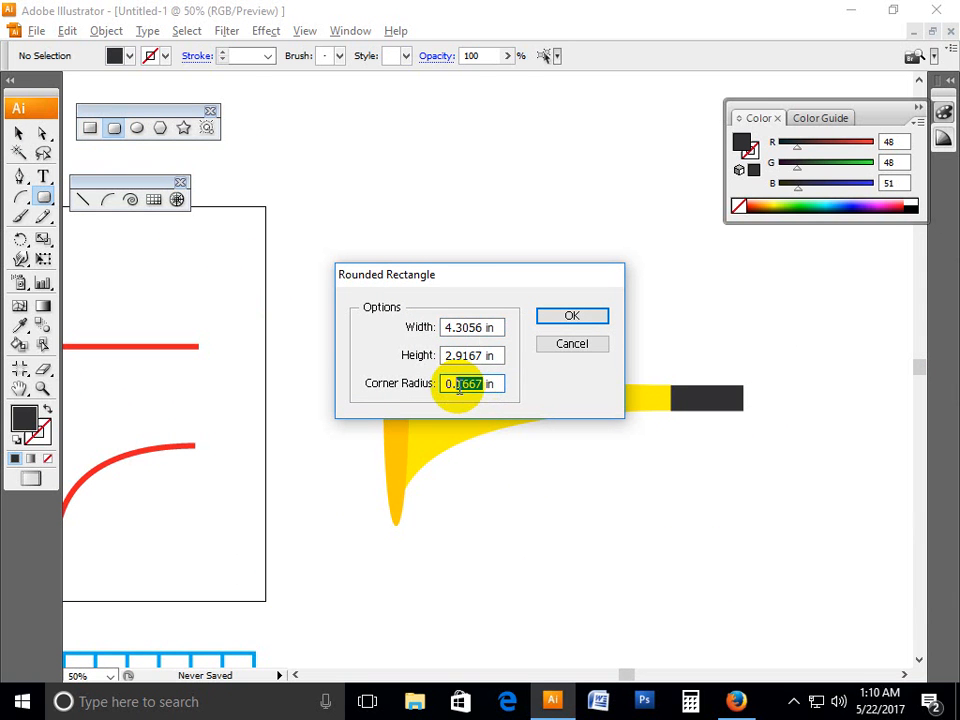
type("5")
key("Return")
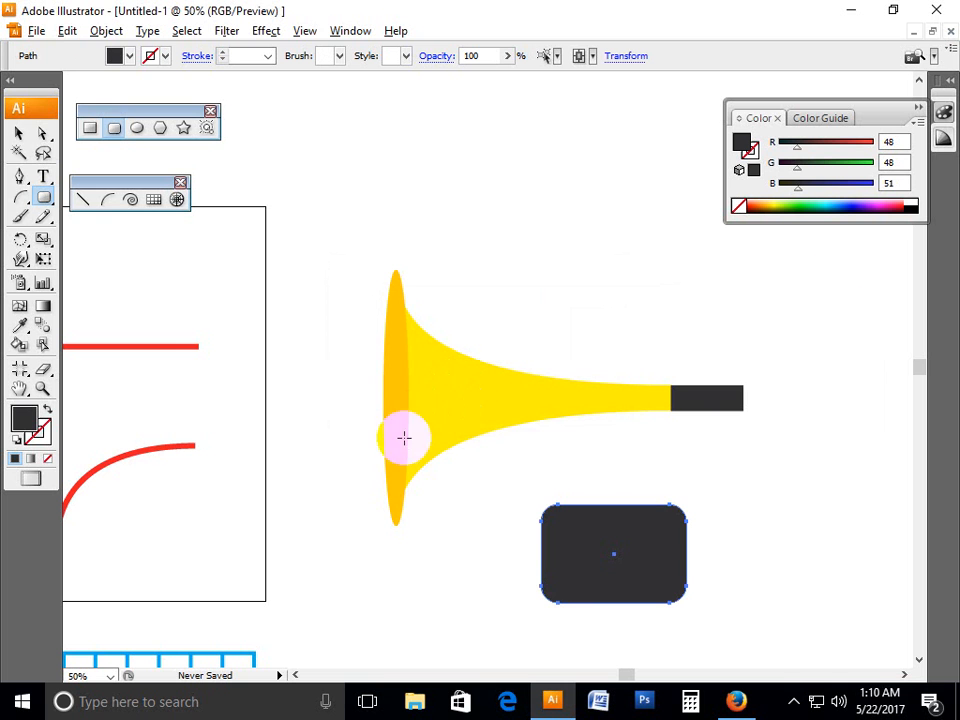
left_click(19, 133)
left_click_drag(613, 563, 582, 547)
- Remove the rounded rectangle's fill and give it a red 9 pt stroke
left_click(47, 458)
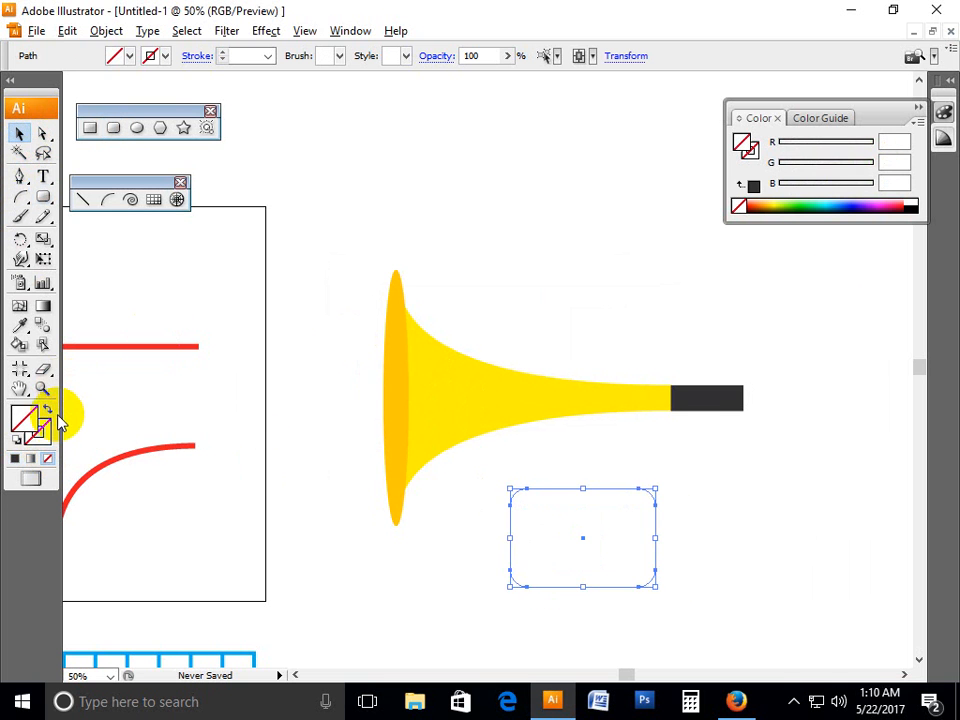
left_click(155, 56)
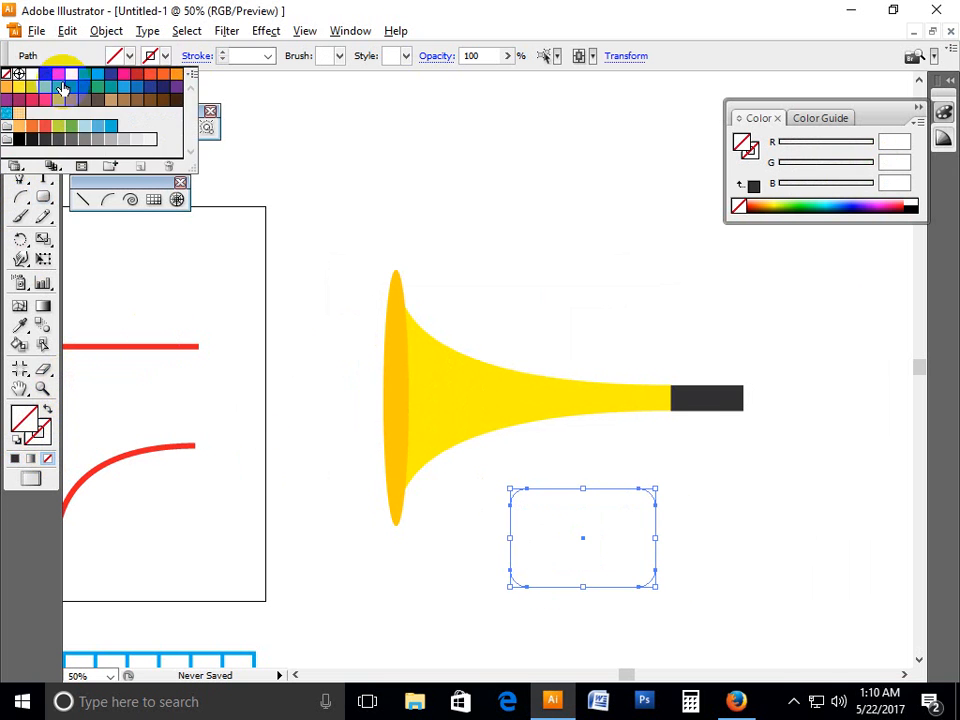
left_click(149, 74)
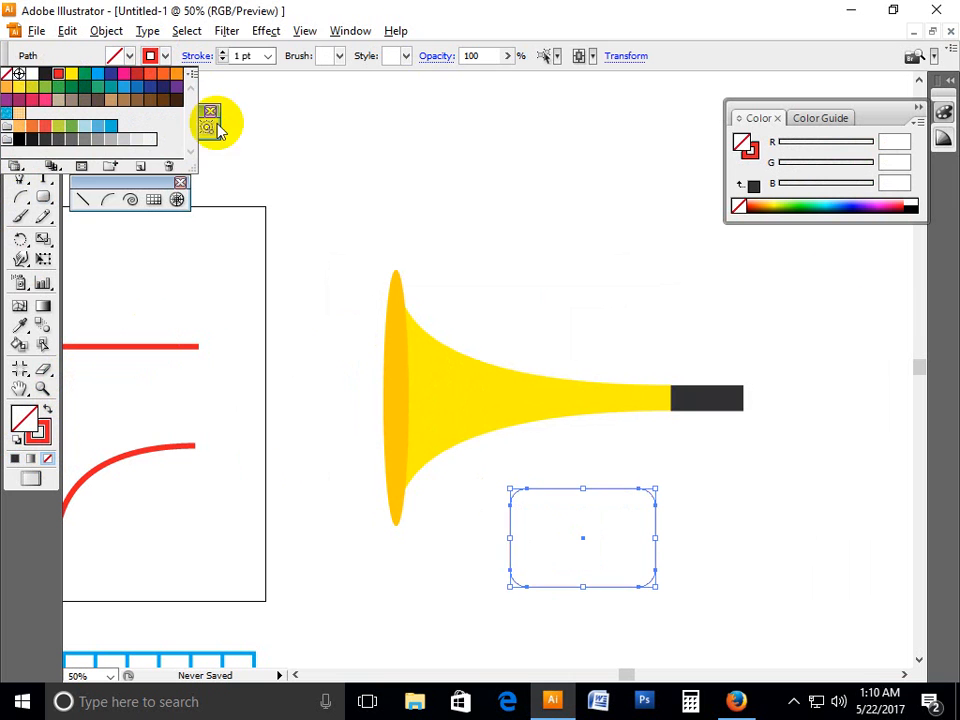
left_click(223, 52)
left_click(223, 52)
left_click(223, 52)
left_click(223, 52)
left_click(223, 52)
left_click(223, 52)
left_click(223, 52)
left_click(223, 52)
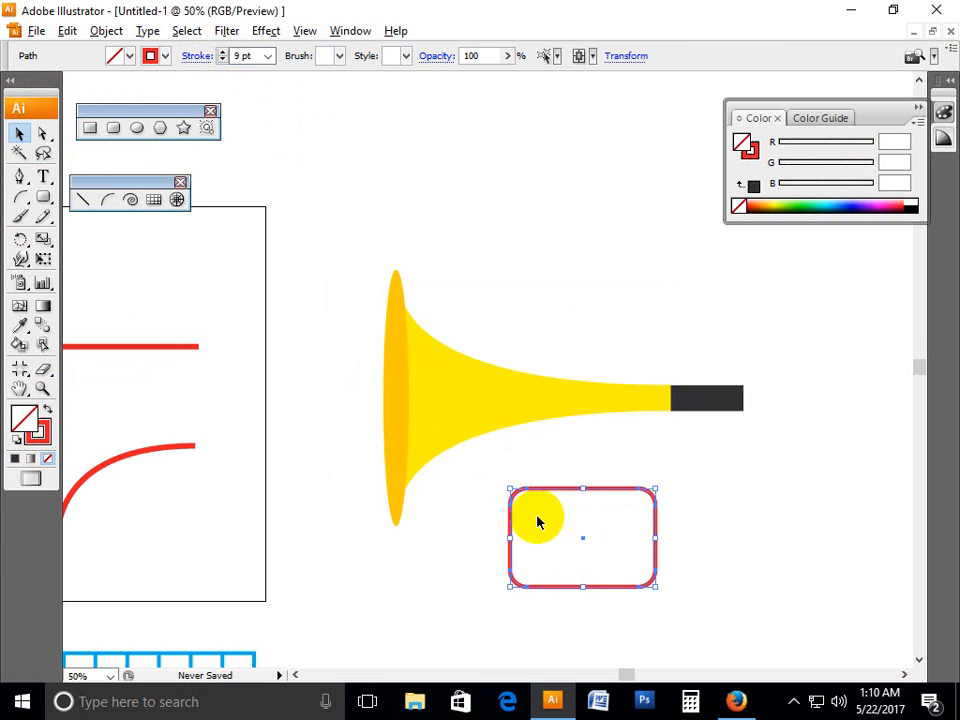
- Move the red rounded rectangle onto the middle of the horn and reduce its height so it hangs slightly below the body
left_click_drag(583, 490, 521, 396)
left_click(737, 510)
left_click_drag(630, 504, 590, 444)
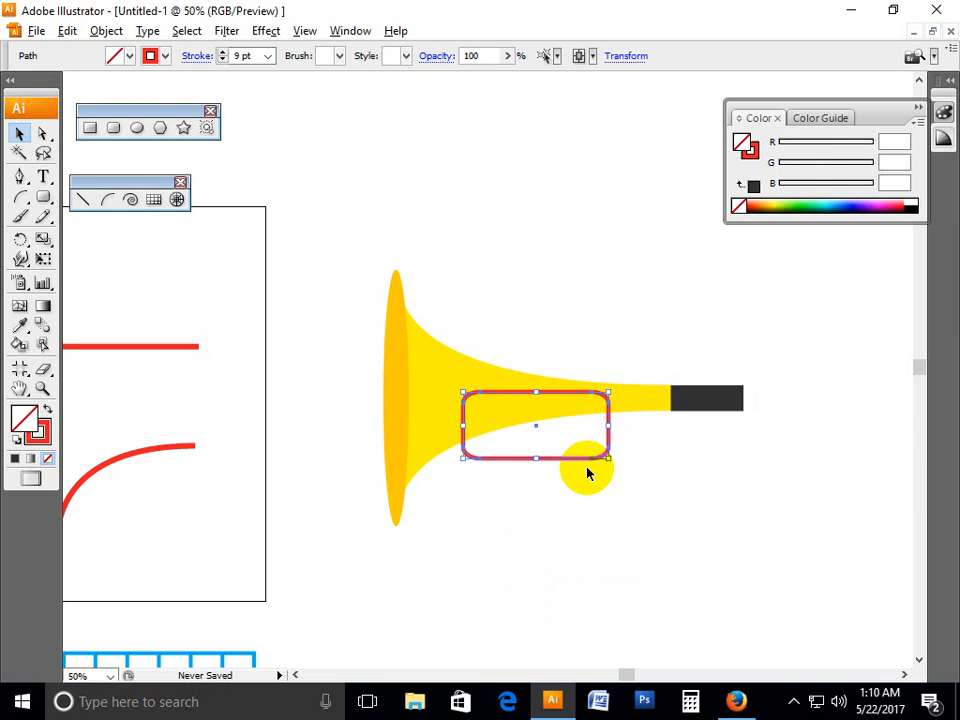
- Send the red rounded rectangle to the back, behind the horn's body, and deselect it
right_click(580, 462)
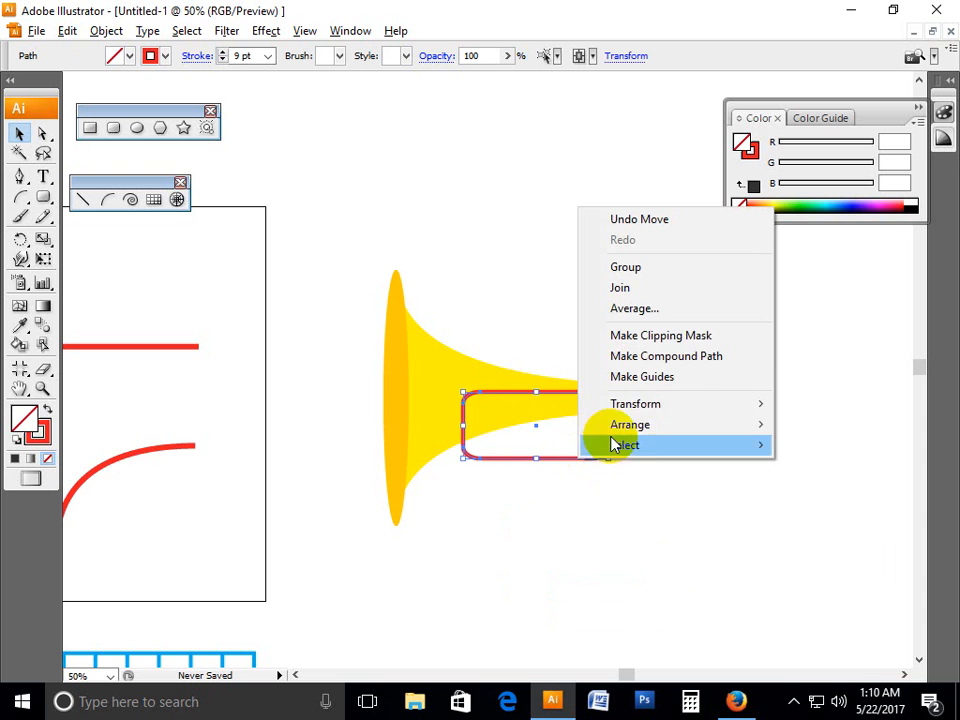
mouse_move(709, 426)
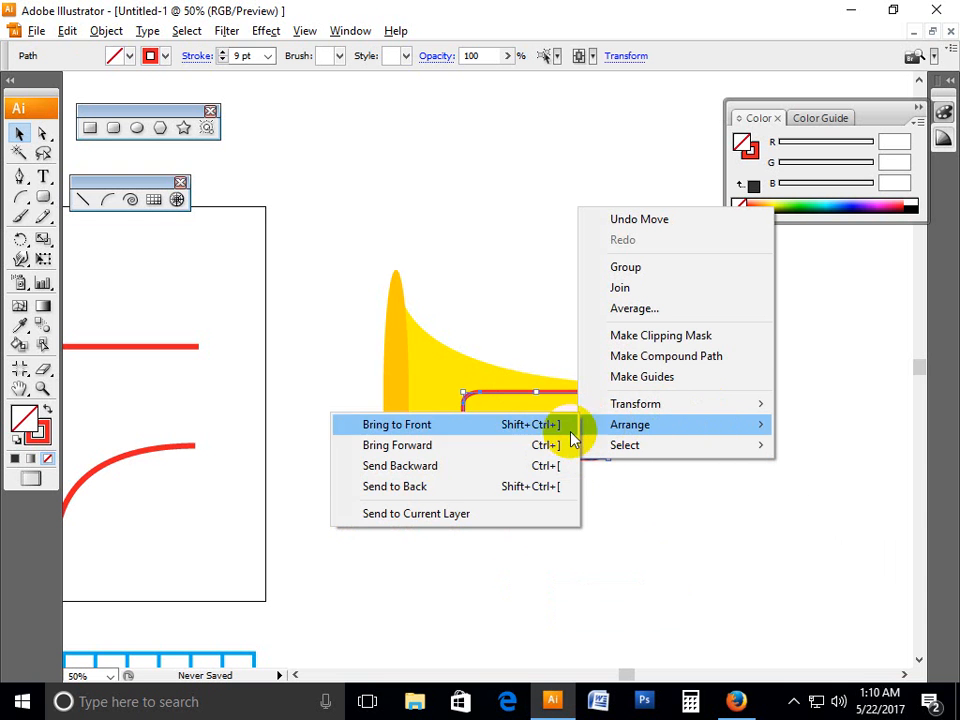
left_click(449, 491)
left_click(716, 540)
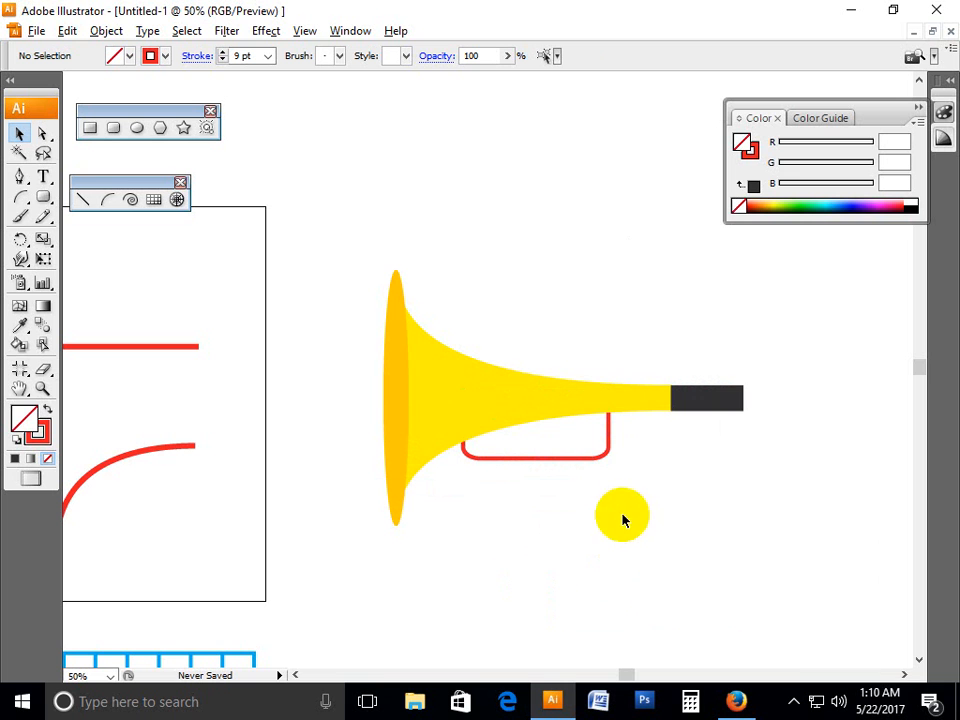